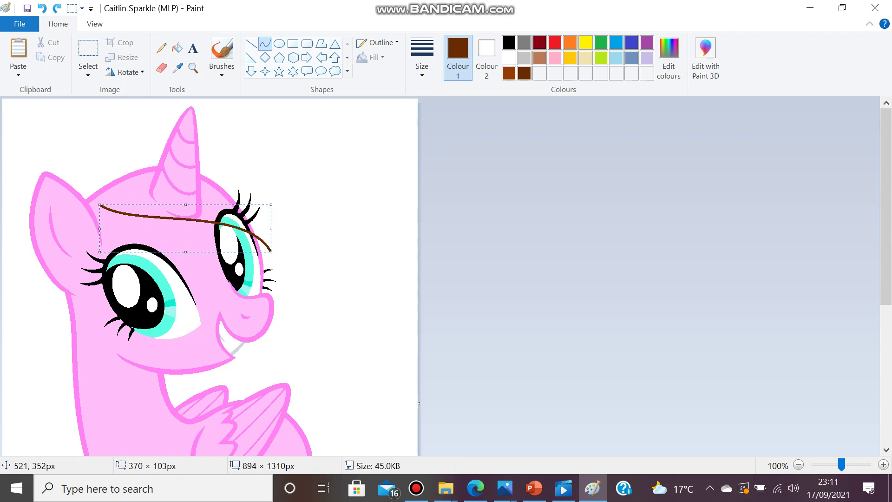
- Stretch the brown hairline curve across the forehead to about 405 × 162 px and fix it in place
{"action": "left_click_drag", "start_coordinate": [140, 223], "coordinate": [134, 212]}
{"action": "left_click_drag", "start_coordinate": [261, 242], "coordinate": [282, 271]}
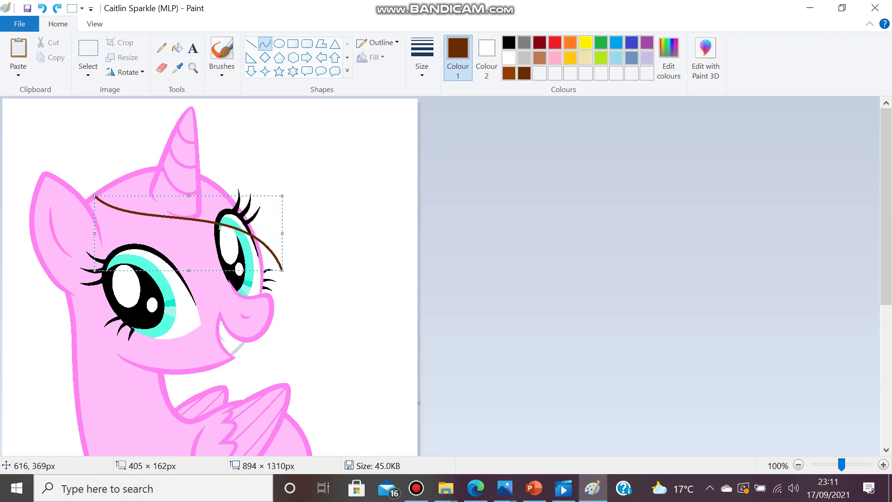
{"action": "left_click", "coordinate": [334, 235]}
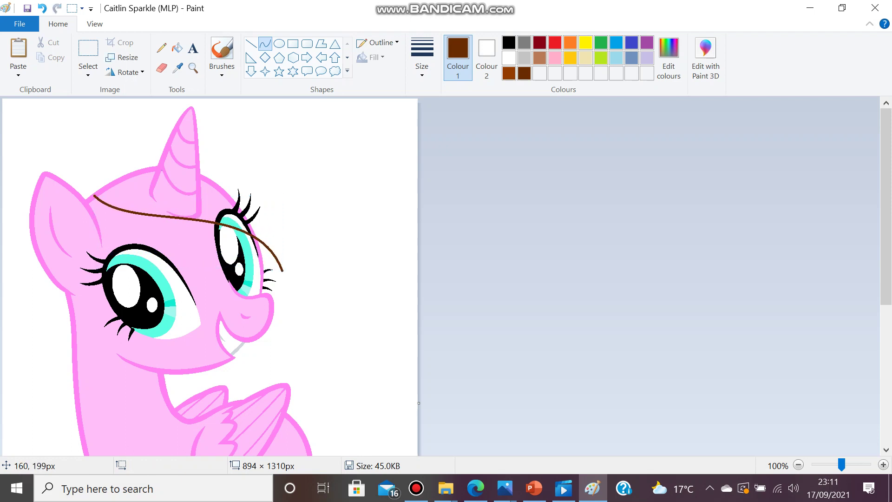
- Draw a brown curve from the ear to the horn and another about 288 × 330 px from the horn around the muzzle
{"action": "mouse_move", "coordinate": [77, 191]}
{"action": "left_mouse_down"}
{"action": "mouse_move", "coordinate": [163, 149]}
{"action": "mouse_move", "coordinate": [95, 149]}
{"action": "mouse_move", "coordinate": [102, 158]}
{"action": "mouse_move", "coordinate": [98, 149]}
{"action": "left_mouse_up"}
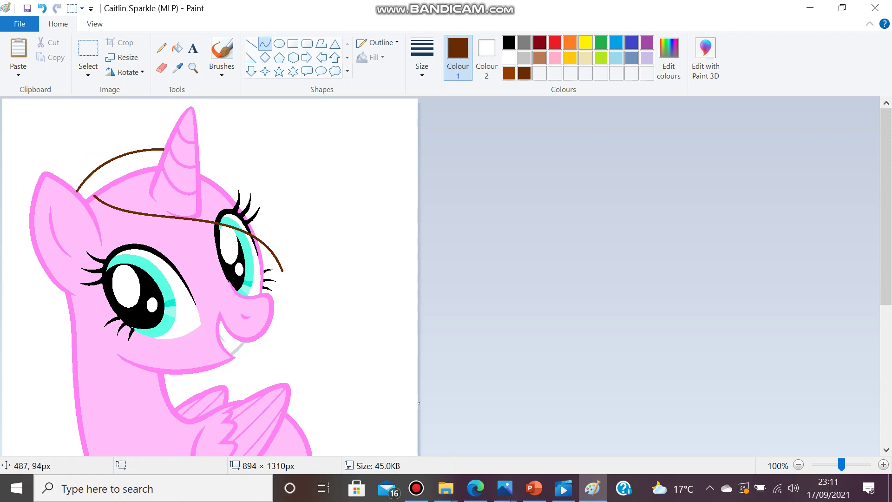
{"action": "mouse_move", "coordinate": [199, 155]}
{"action": "left_mouse_down"}
{"action": "mouse_move", "coordinate": [299, 238]}
{"action": "mouse_move", "coordinate": [306, 288]}
{"action": "mouse_move", "coordinate": [291, 306]}
{"action": "mouse_move", "coordinate": [332, 215]}
{"action": "mouse_move", "coordinate": [236, 154]}
{"action": "mouse_move", "coordinate": [282, 189]}
{"action": "mouse_move", "coordinate": [324, 207]}
{"action": "mouse_move", "coordinate": [330, 187]}
{"action": "mouse_move", "coordinate": [335, 199]}
{"action": "left_mouse_up"}
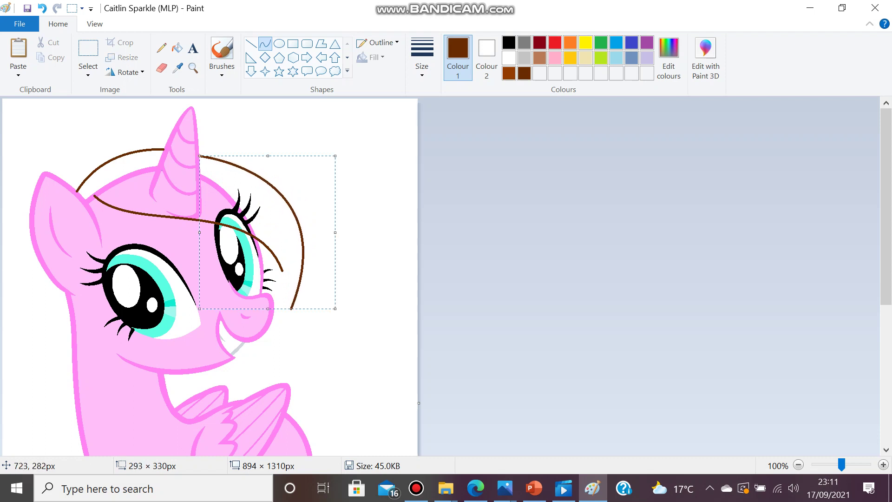
{"action": "left_click_drag", "start_coordinate": [338, 229], "coordinate": [332, 231]}
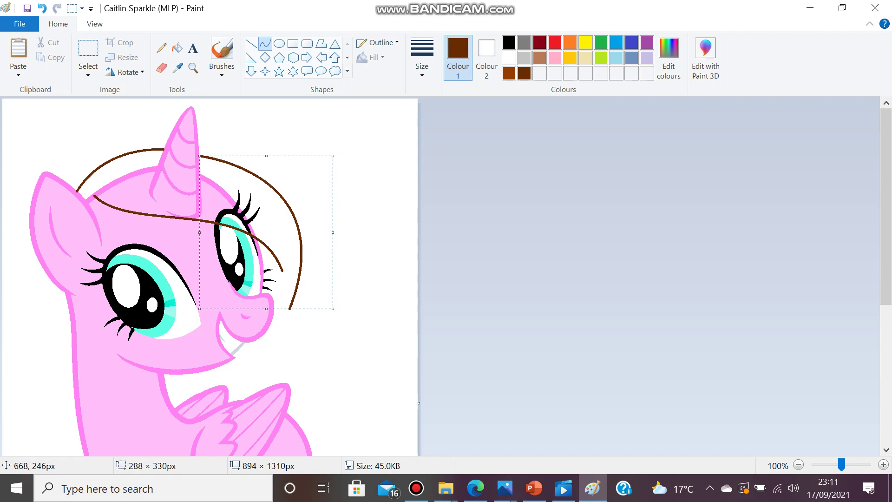
{"action": "left_click", "coordinate": [457, 209]}
- Extend the front mane outline with a brown curve from its lower end down past the muzzle to below the chin
{"action": "scroll", "coordinate": [480, 236], "scroll_direction": "up", "scroll_amount": 1}
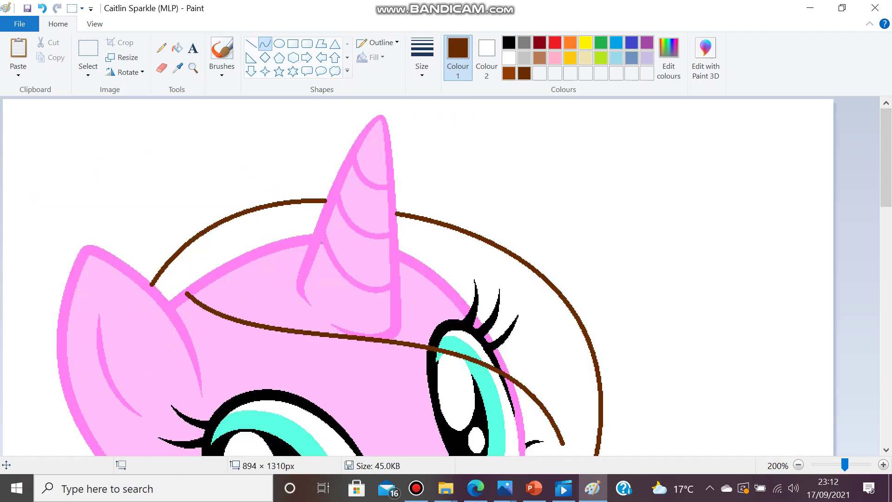
{"action": "scroll", "coordinate": [480, 235], "scroll_direction": "down", "scroll_amount": 3}
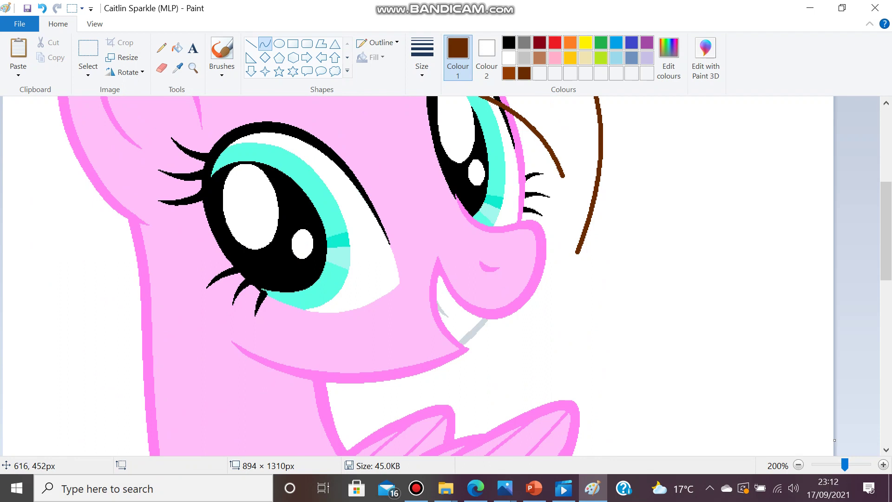
{"action": "left_click_drag", "start_coordinate": [577, 252], "coordinate": [472, 381]}
{"action": "mouse_move", "coordinate": [492, 366]}
{"action": "left_mouse_down"}
{"action": "mouse_move", "coordinate": [553, 304]}
{"action": "mouse_move", "coordinate": [520, 295]}
{"action": "mouse_move", "coordinate": [487, 318]}
{"action": "left_mouse_up"}
{"action": "left_click_drag", "start_coordinate": [471, 380], "coordinate": [492, 382]}
{"action": "left_click", "coordinate": [622, 320]}
- Draw two short brown curves meeting in a point at the wing to form the tip of the front mane lock
{"action": "scroll", "coordinate": [606, 312], "scroll_direction": "down", "scroll_amount": 2}
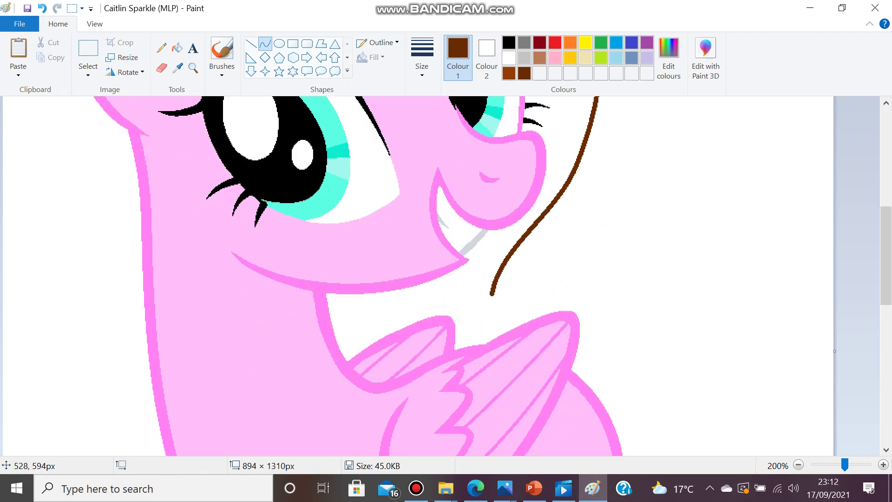
{"action": "mouse_move", "coordinate": [492, 294]}
{"action": "left_mouse_down"}
{"action": "mouse_move", "coordinate": [530, 325]}
{"action": "mouse_move", "coordinate": [492, 311]}
{"action": "left_mouse_up"}
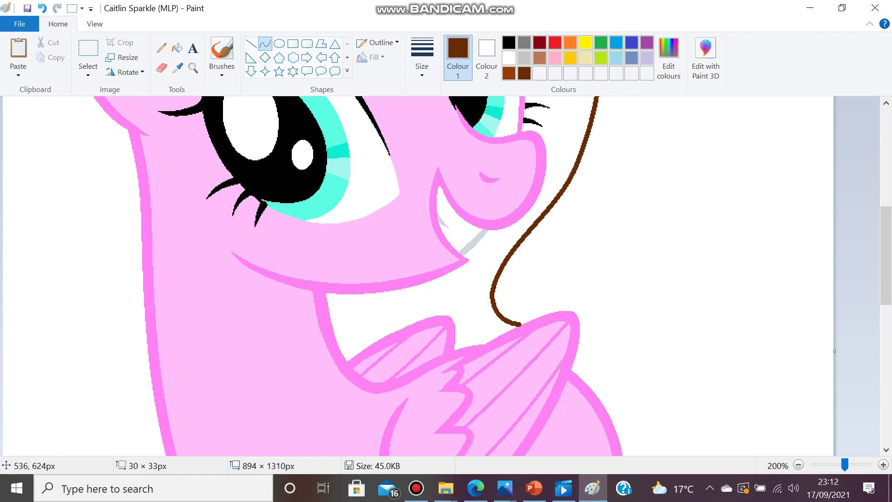
{"action": "left_click", "coordinate": [527, 282]}
{"action": "mouse_move", "coordinate": [517, 324]}
{"action": "left_mouse_down"}
{"action": "mouse_move", "coordinate": [470, 291]}
{"action": "mouse_move", "coordinate": [519, 325]}
{"action": "mouse_move", "coordinate": [511, 325]}
{"action": "left_mouse_up"}
{"action": "left_click_drag", "start_coordinate": [469, 291], "coordinate": [436, 308]}
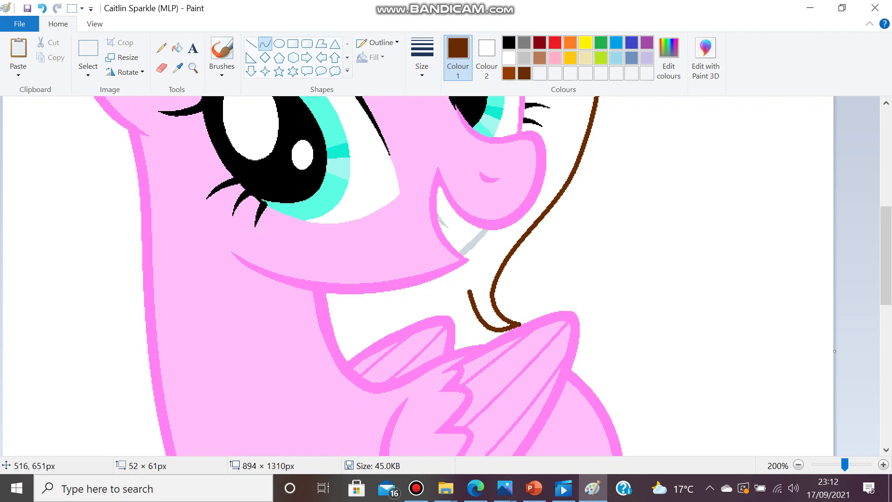
{"action": "mouse_move", "coordinate": [483, 347]}
{"action": "left_mouse_down"}
{"action": "mouse_move", "coordinate": [489, 351]}
{"action": "mouse_move", "coordinate": [471, 336]}
{"action": "left_mouse_up"}
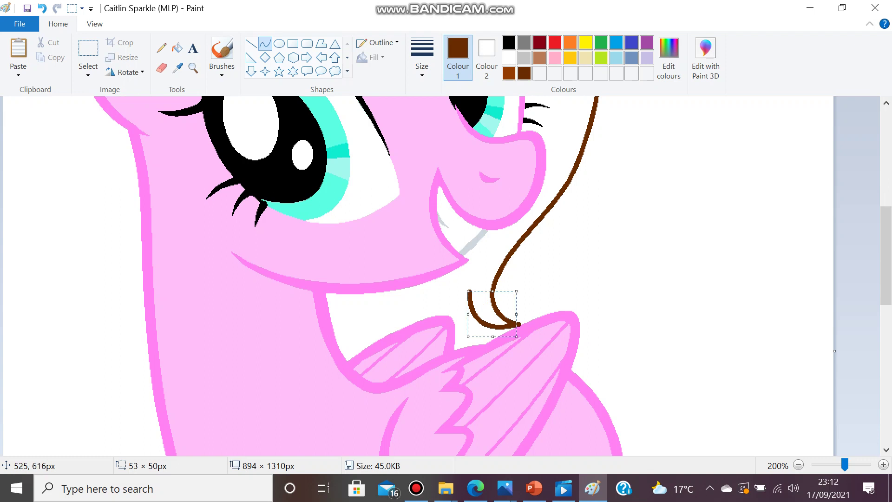
{"action": "left_click", "coordinate": [517, 273]}
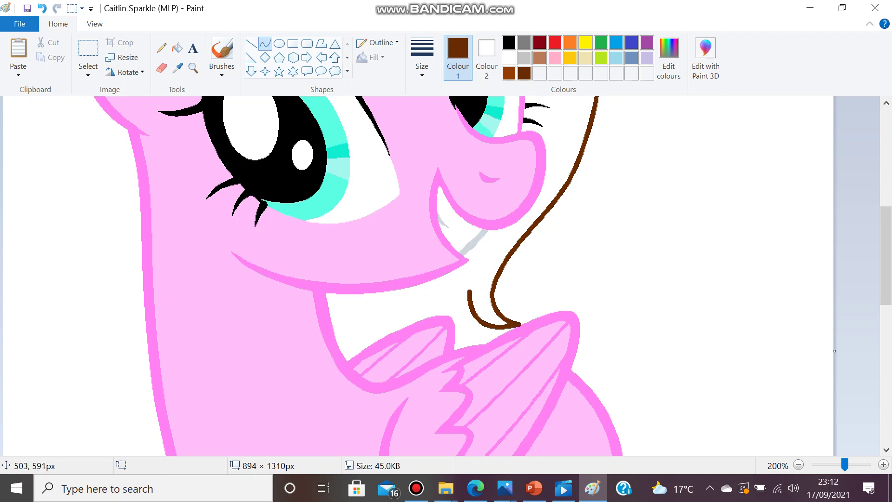
- Add a short brown curve about 20 × 55 px from the lock tip's free end down to the wing
{"action": "left_click_drag", "start_coordinate": [469, 291], "coordinate": [489, 340]}
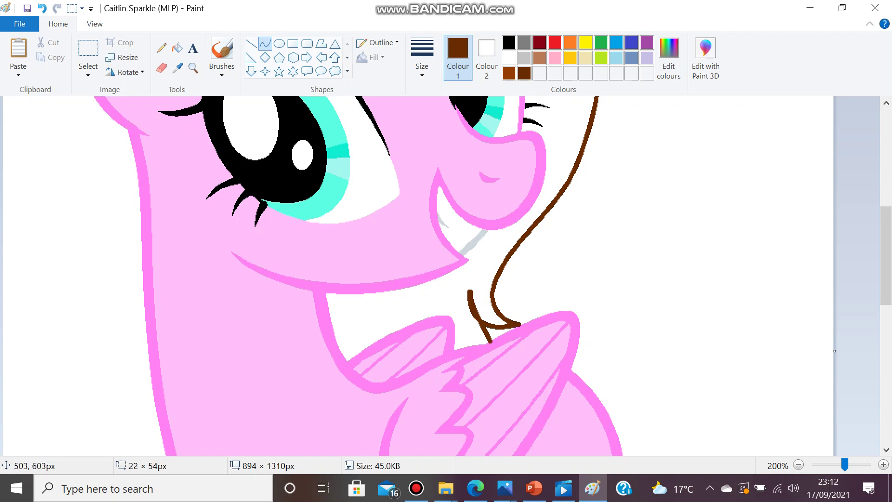
{"action": "left_click_drag", "start_coordinate": [471, 298], "coordinate": [488, 341]}
{"action": "left_click", "coordinate": [467, 333]}
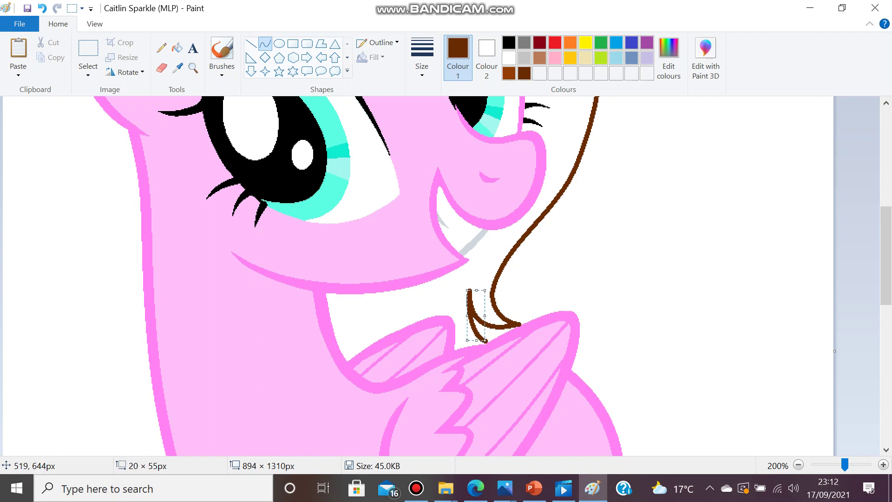
{"action": "left_click", "coordinate": [527, 304]}
- Draw a short brown curve about 16 × 65 px from the start of the forehead hairline down beside the ear
{"action": "scroll", "coordinate": [436, 242], "scroll_direction": "down", "scroll_amount": 1}
{"action": "scroll", "coordinate": [436, 242], "scroll_direction": "up", "scroll_amount": 4}
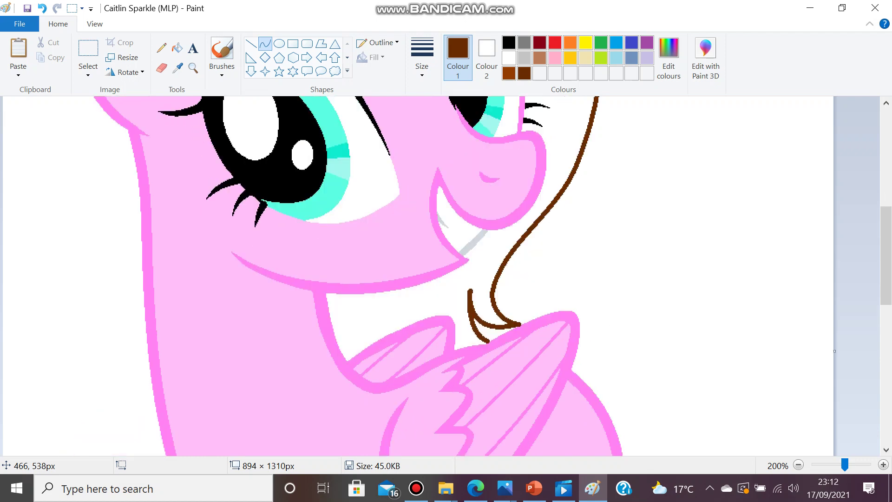
{"action": "scroll", "coordinate": [437, 236], "scroll_direction": "down", "scroll_amount": 2}
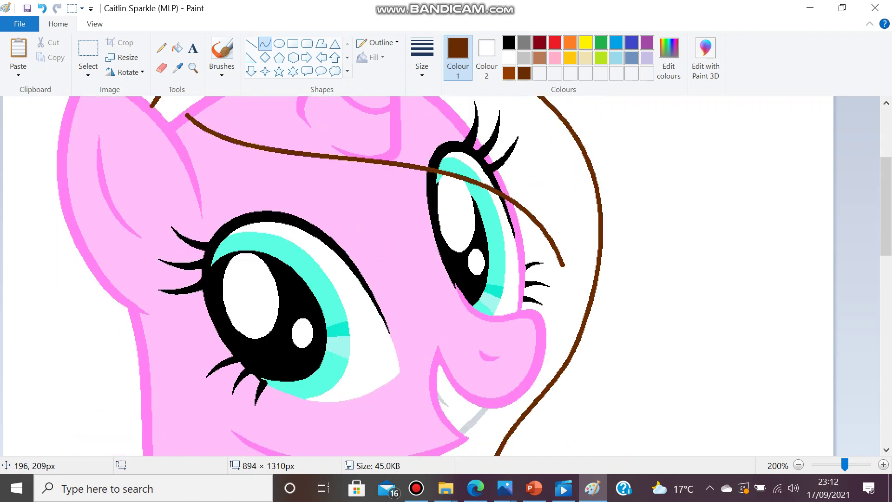
{"action": "left_click_drag", "start_coordinate": [186, 114], "coordinate": [175, 180]}
{"action": "key", "text": "ctrl+z"}
{"action": "mouse_move", "coordinate": [186, 115]}
{"action": "left_mouse_down"}
{"action": "mouse_move", "coordinate": [194, 174]}
{"action": "mouse_move", "coordinate": [201, 128]}
{"action": "mouse_move", "coordinate": [196, 134]}
{"action": "left_mouse_up"}
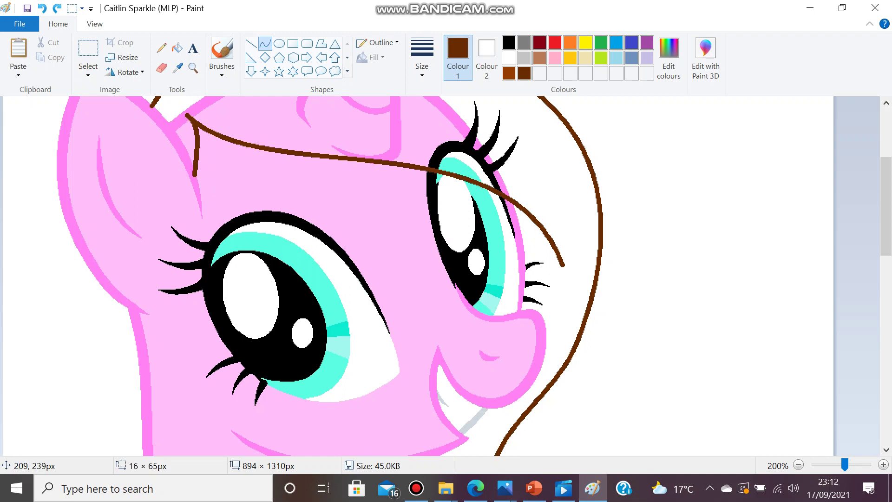
{"action": "left_click", "coordinate": [224, 135]}
- Draw a long brown curve about 112 × 257 px from the base of the ear down across the neck
{"action": "scroll", "coordinate": [246, 133], "scroll_direction": "up", "scroll_amount": 2}
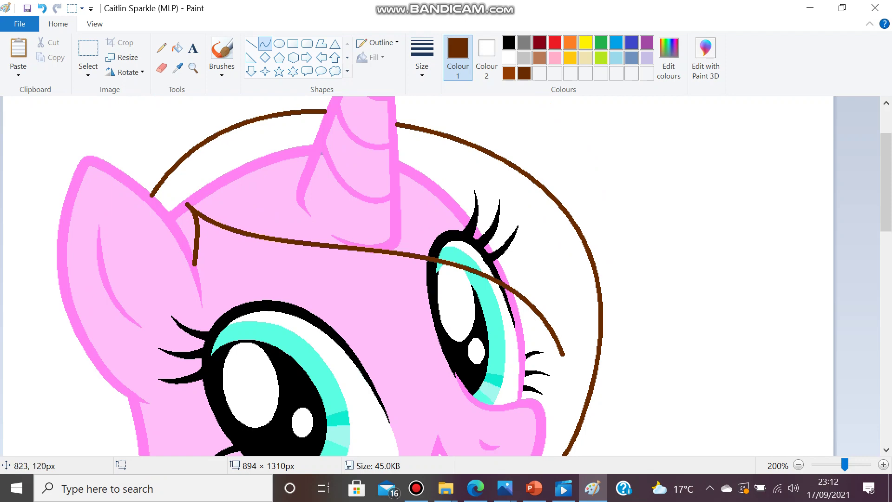
{"action": "scroll", "coordinate": [446, 276], "scroll_direction": "down", "scroll_amount": 5}
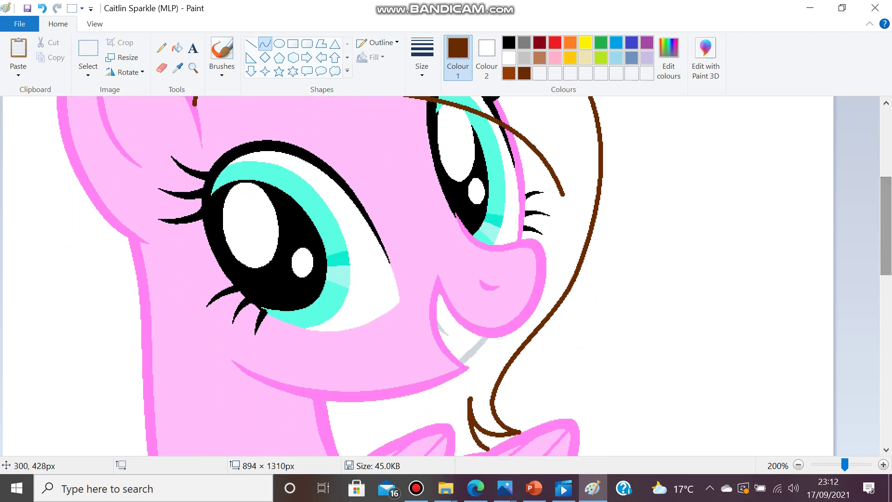
{"action": "left_click_drag", "start_coordinate": [139, 242], "coordinate": [196, 473]}
{"action": "left_click_drag", "start_coordinate": [161, 339], "coordinate": [113, 391]}
{"action": "scroll", "coordinate": [245, 208], "scroll_direction": "down", "scroll_amount": 2}
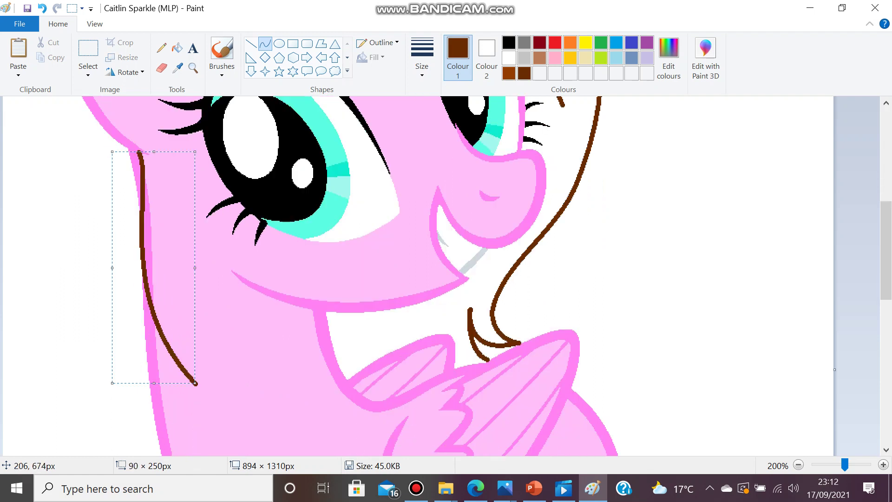
{"action": "left_click_drag", "start_coordinate": [195, 383], "coordinate": [212, 392]}
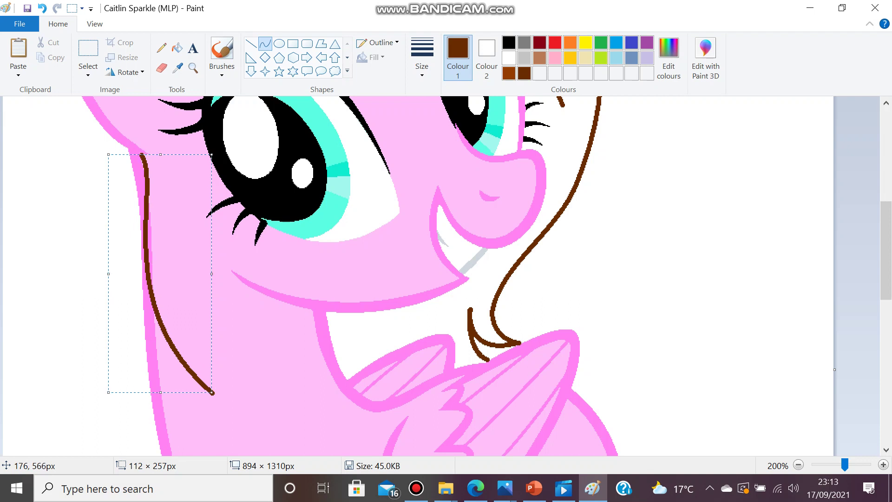
{"action": "left_click", "coordinate": [282, 363]}
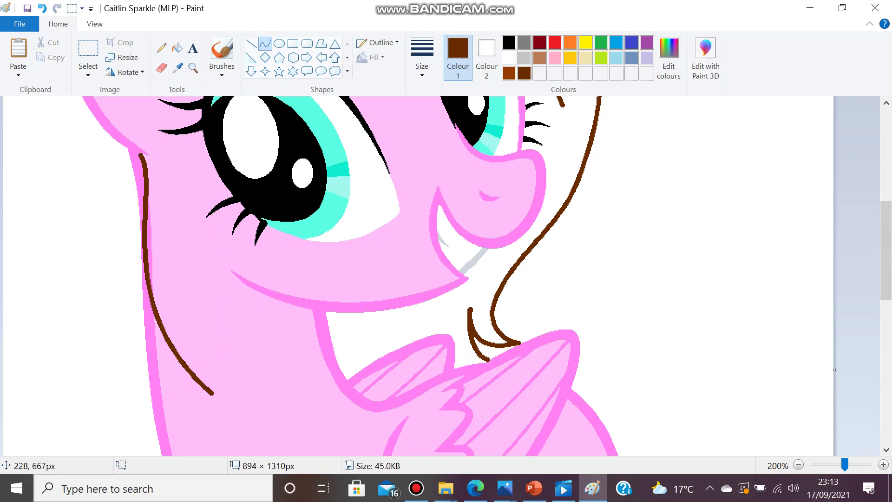
- Add a small brown hook to the lower end of the neck strand and undo the 58 × 46 px curve below it
{"action": "mouse_move", "coordinate": [213, 393]}
{"action": "left_mouse_down"}
{"action": "mouse_move", "coordinate": [226, 390]}
{"action": "mouse_move", "coordinate": [235, 417]}
{"action": "mouse_move", "coordinate": [190, 410]}
{"action": "mouse_move", "coordinate": [239, 391]}
{"action": "mouse_move", "coordinate": [230, 430]}
{"action": "left_mouse_up"}
{"action": "left_click", "coordinate": [246, 376]}
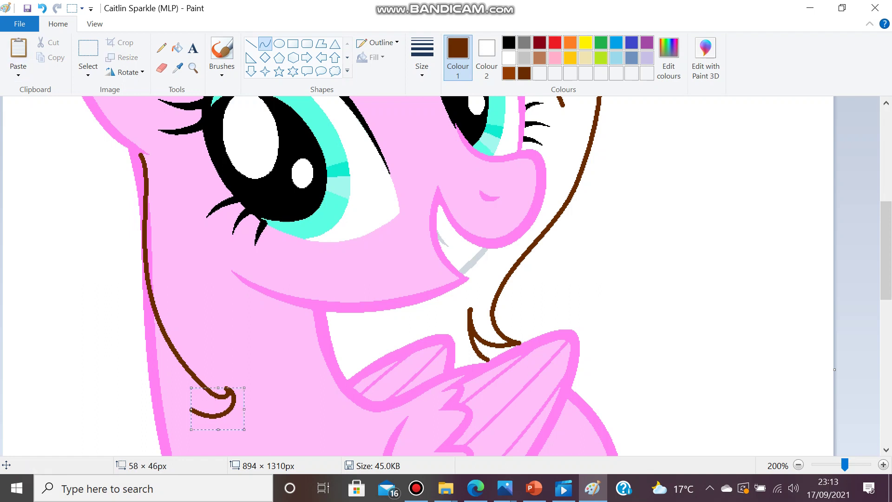
{"action": "left_click", "coordinate": [43, 8]}
- Draw a long brown curve from the base of the ear down outside the neck as the outer mane edge
{"action": "mouse_move", "coordinate": [886, 260]}
{"action": "left_mouse_down"}
{"action": "mouse_move", "coordinate": [886, 270]}
{"action": "mouse_move", "coordinate": [886, 261]}
{"action": "left_mouse_up"}
{"action": "left_click", "coordinate": [798, 464]}
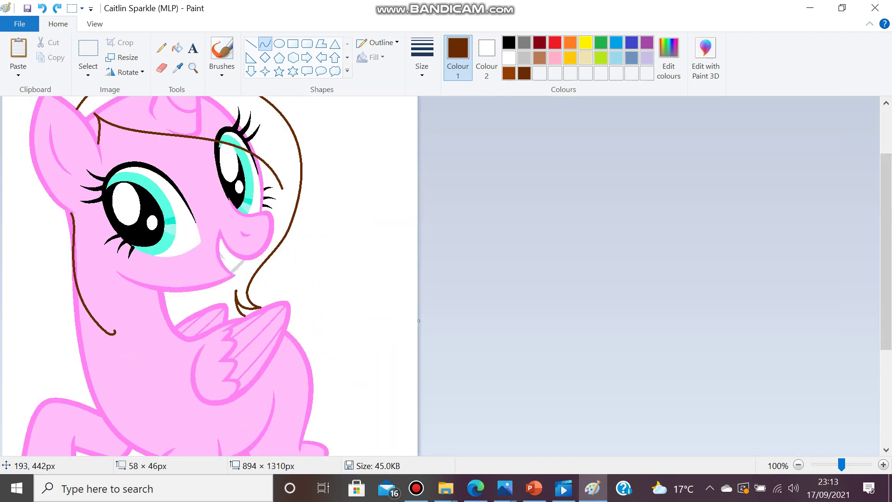
{"action": "scroll", "coordinate": [209, 275], "scroll_direction": "up", "scroll_amount": 3}
{"action": "left_click_drag", "start_coordinate": [55, 285], "coordinate": [43, 433]}
{"action": "mouse_move", "coordinate": [54, 399]}
{"action": "left_mouse_down"}
{"action": "mouse_move", "coordinate": [61, 319]}
{"action": "mouse_move", "coordinate": [20, 353]}
{"action": "mouse_move", "coordinate": [14, 390]}
{"action": "left_mouse_up"}
{"action": "scroll", "coordinate": [153, 352], "scroll_direction": "down", "scroll_amount": 3}
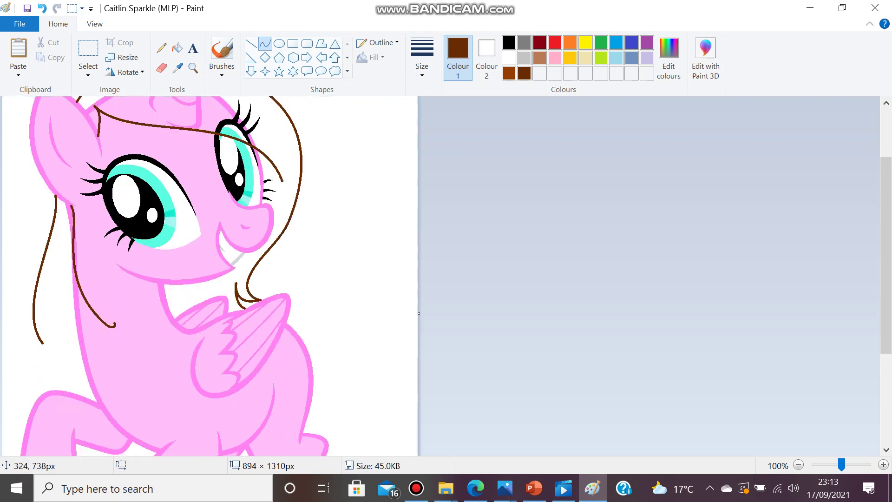
- Close the lower mane with a brown curve reaching the chest and add curled inner lock lines below the neck strand
{"action": "left_click_drag", "start_coordinate": [42, 343], "coordinate": [85, 369]}
{"action": "left_click", "coordinate": [126, 366]}
{"action": "left_click_drag", "start_coordinate": [115, 323], "coordinate": [81, 348]}
{"action": "mouse_move", "coordinate": [95, 352]}
{"action": "left_mouse_down"}
{"action": "mouse_move", "coordinate": [121, 333]}
{"action": "mouse_move", "coordinate": [115, 357]}
{"action": "mouse_move", "coordinate": [87, 338]}
{"action": "mouse_move", "coordinate": [119, 339]}
{"action": "mouse_move", "coordinate": [74, 345]}
{"action": "mouse_move", "coordinate": [90, 339]}
{"action": "mouse_move", "coordinate": [74, 341]}
{"action": "mouse_move", "coordinate": [49, 317]}
{"action": "mouse_move", "coordinate": [101, 344]}
{"action": "mouse_move", "coordinate": [71, 363]}
{"action": "mouse_move", "coordinate": [76, 369]}
{"action": "left_mouse_up"}
{"action": "left_click", "coordinate": [127, 339]}
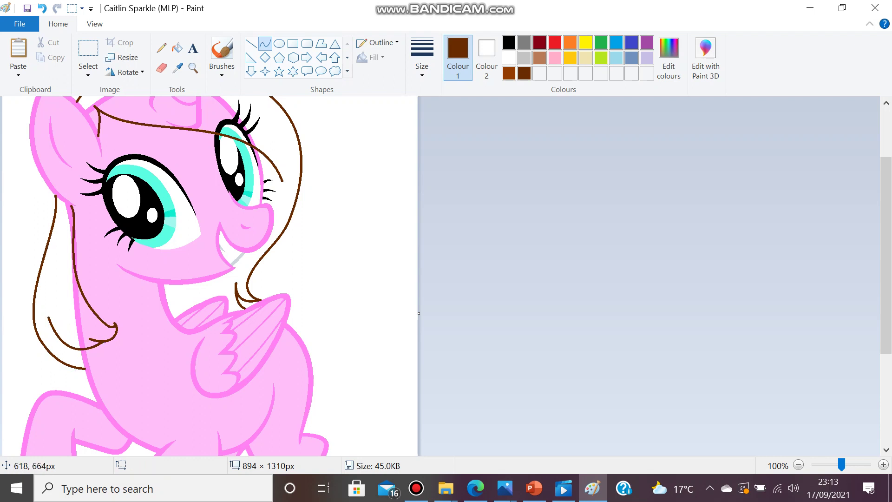
- Draw a brown tail arch about 248 × 166 px from the rump and remove its outer half
{"action": "mouse_move", "coordinate": [287, 321]}
{"action": "left_mouse_down"}
{"action": "mouse_move", "coordinate": [323, 333]}
{"action": "mouse_move", "coordinate": [418, 338]}
{"action": "mouse_move", "coordinate": [288, 307]}
{"action": "mouse_move", "coordinate": [354, 280]}
{"action": "mouse_move", "coordinate": [328, 257]}
{"action": "mouse_move", "coordinate": [370, 254]}
{"action": "left_mouse_up"}
{"action": "left_click_drag", "start_coordinate": [410, 338], "coordinate": [355, 319]}
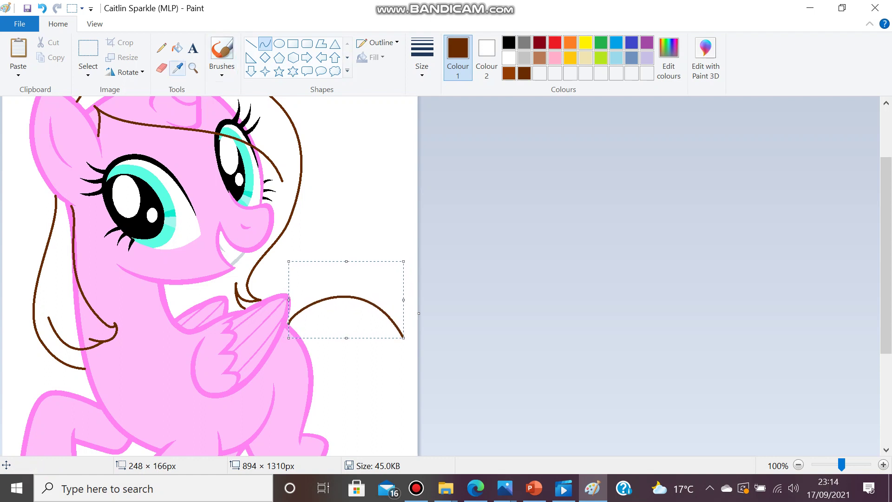
{"action": "left_click", "coordinate": [162, 67]}
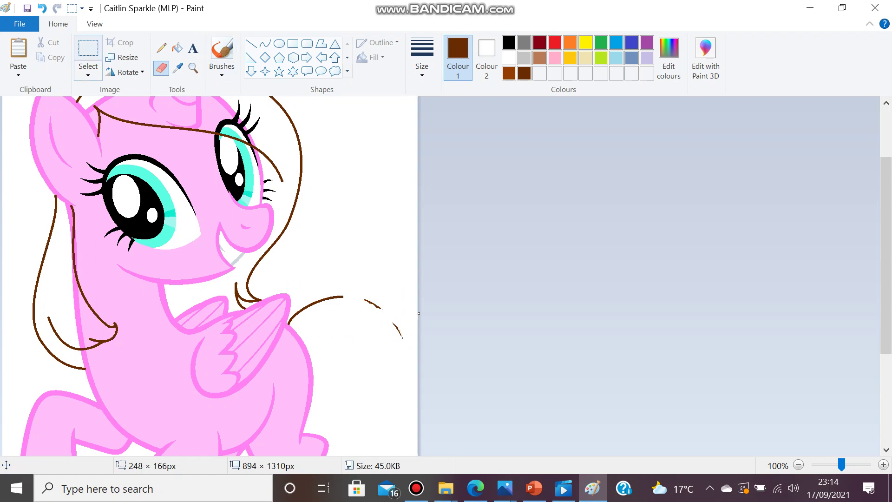
{"action": "left_click", "coordinate": [88, 50]}
{"action": "left_click_drag", "start_coordinate": [354, 279], "coordinate": [420, 385]}
{"action": "right_click", "coordinate": [405, 318]}
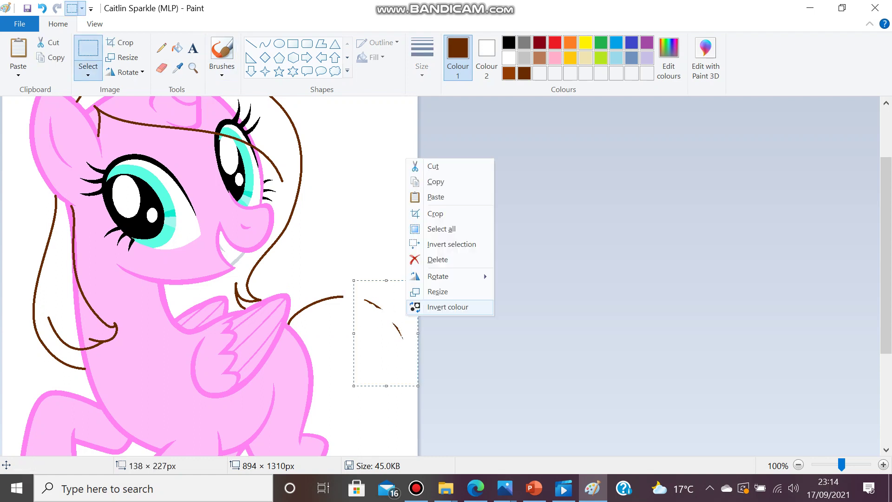
{"action": "left_click", "coordinate": [427, 261]}
- Try to continue the tail from the end of the arch with a curve about 252 × 391 px bending down past the canvas edge
{"action": "left_click", "coordinate": [265, 44]}
{"action": "scroll", "coordinate": [343, 164], "scroll_direction": "down", "scroll_amount": 3}
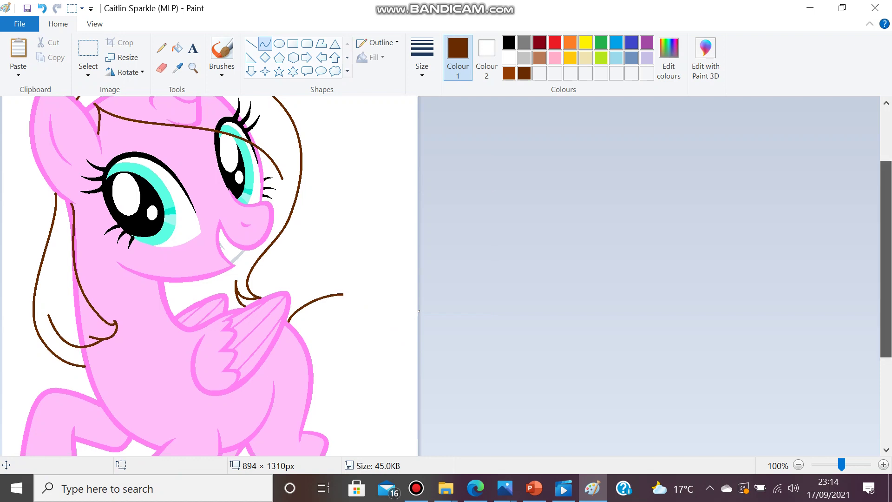
{"action": "left_click_drag", "start_coordinate": [343, 165], "coordinate": [490, 195]}
{"action": "left_click", "coordinate": [376, 194]}
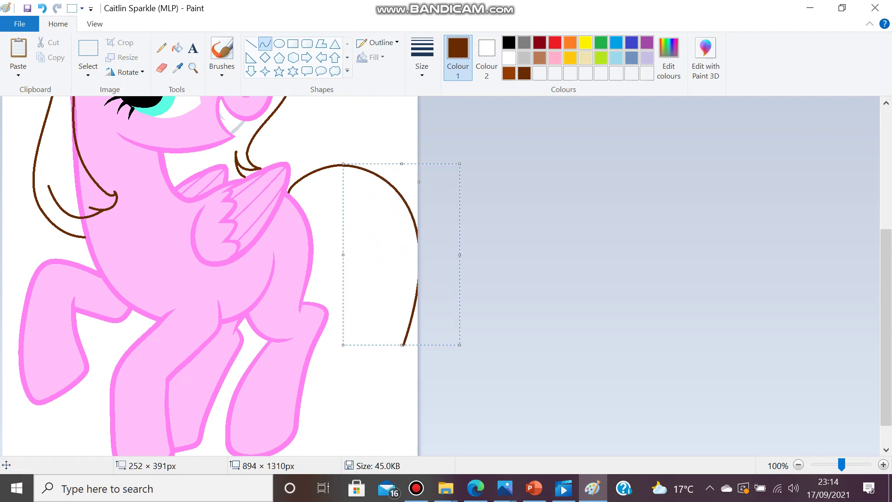
- Try shrinking the tail curve to about 192 × 187 px and aligning it with the arch's end, and undo the curve
{"action": "left_click_drag", "start_coordinate": [399, 268], "coordinate": [386, 265]}
{"action": "left_click_drag", "start_coordinate": [396, 310], "coordinate": [356, 321]}
{"action": "left_click_drag", "start_coordinate": [412, 341], "coordinate": [401, 320]}
{"action": "mouse_move", "coordinate": [361, 249]}
{"action": "left_mouse_down"}
{"action": "mouse_move", "coordinate": [409, 253]}
{"action": "mouse_move", "coordinate": [364, 257]}
{"action": "left_mouse_up"}
{"action": "left_click_drag", "start_coordinate": [403, 329], "coordinate": [399, 296]}
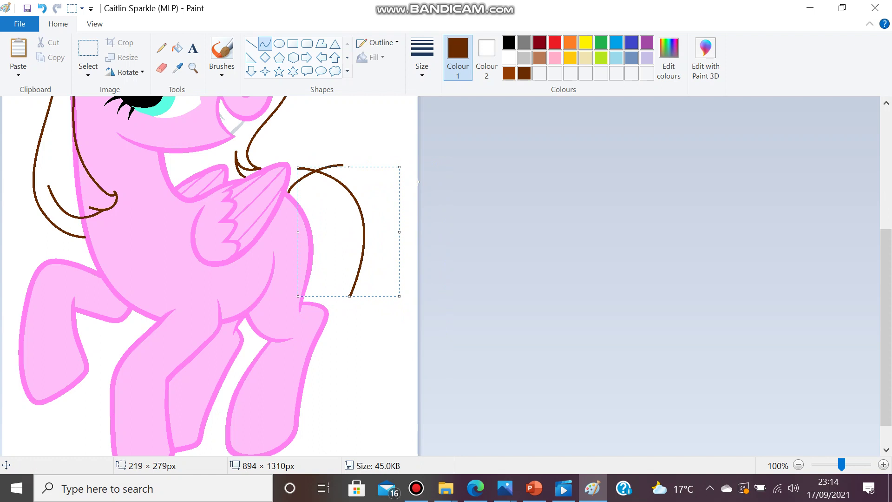
{"action": "left_click", "coordinate": [509, 8]}
{"action": "left_click_drag", "start_coordinate": [344, 191], "coordinate": [365, 188]}
{"action": "left_click_drag", "start_coordinate": [385, 266], "coordinate": [376, 264]}
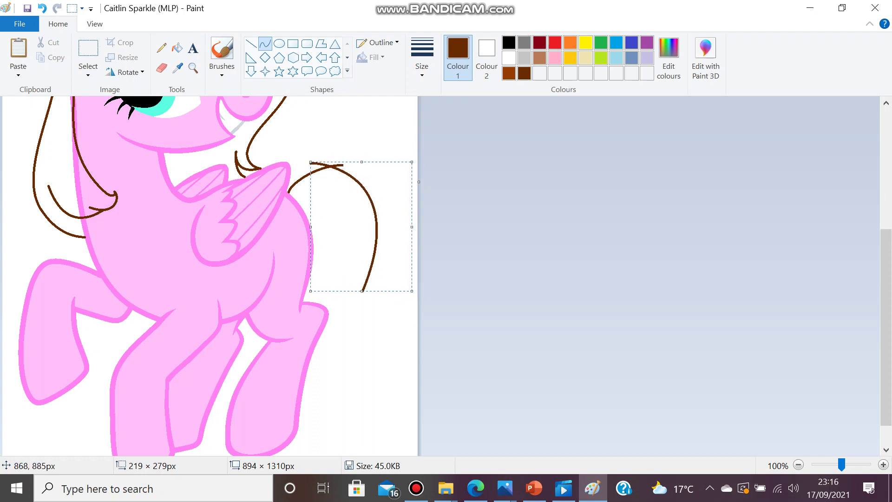
{"action": "left_click_drag", "start_coordinate": [412, 290], "coordinate": [399, 248]}
{"action": "left_click_drag", "start_coordinate": [352, 198], "coordinate": [384, 200]}
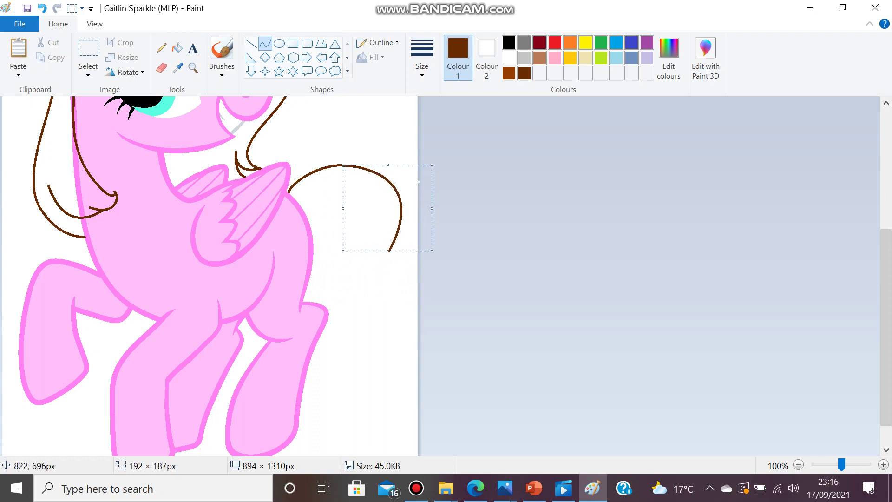
{"action": "left_click", "coordinate": [42, 8]}
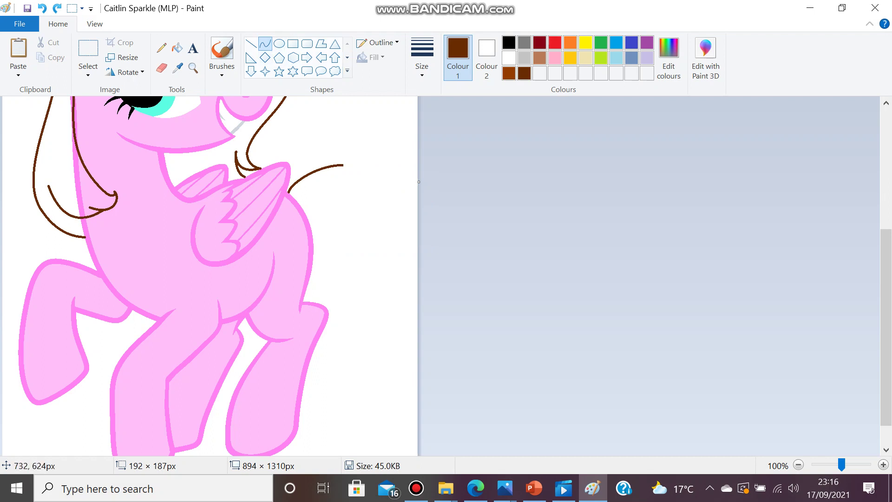
- Continue the tail from the arch's end with a brown curve about 182 × 295 px bending down along the canvas edge, aligned with the arch
{"action": "left_click_drag", "start_coordinate": [343, 165], "coordinate": [399, 323]}
{"action": "left_click_drag", "start_coordinate": [399, 321], "coordinate": [407, 167]}
{"action": "left_click_drag", "start_coordinate": [409, 188], "coordinate": [428, 248]}
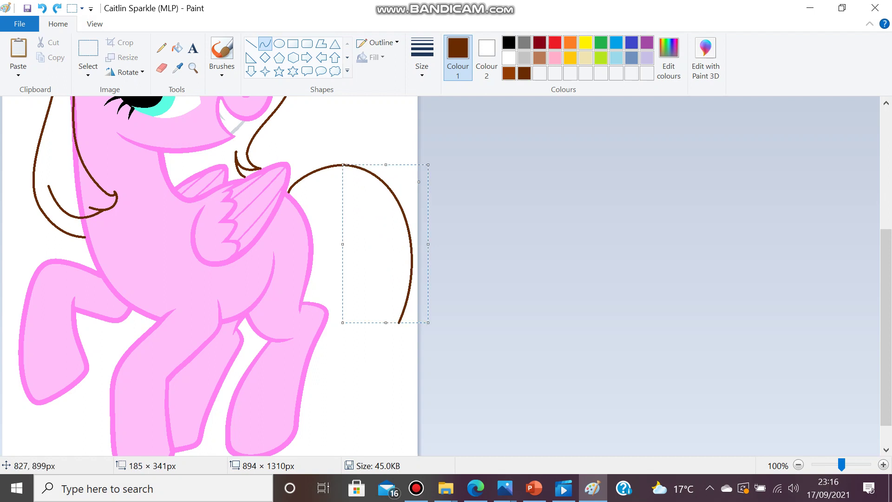
{"action": "left_click_drag", "start_coordinate": [343, 322], "coordinate": [344, 305]}
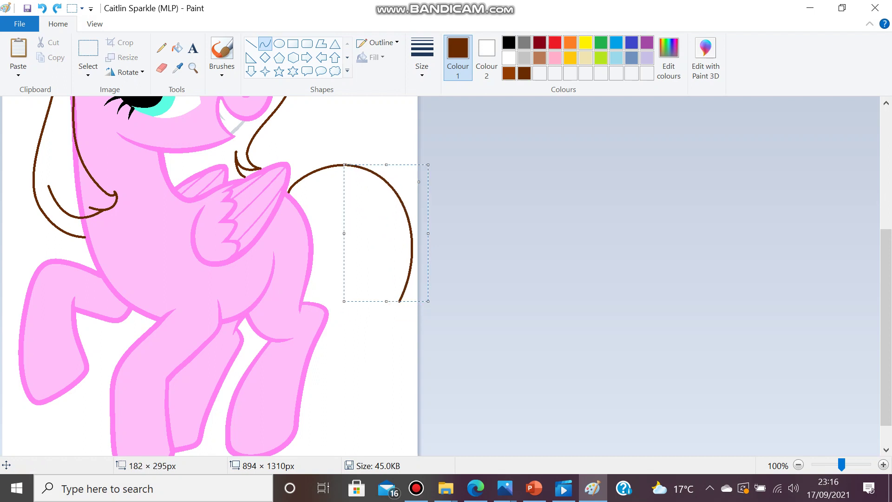
{"action": "left_click_drag", "start_coordinate": [400, 235], "coordinate": [374, 218]}
{"action": "left_click", "coordinate": [328, 254]}
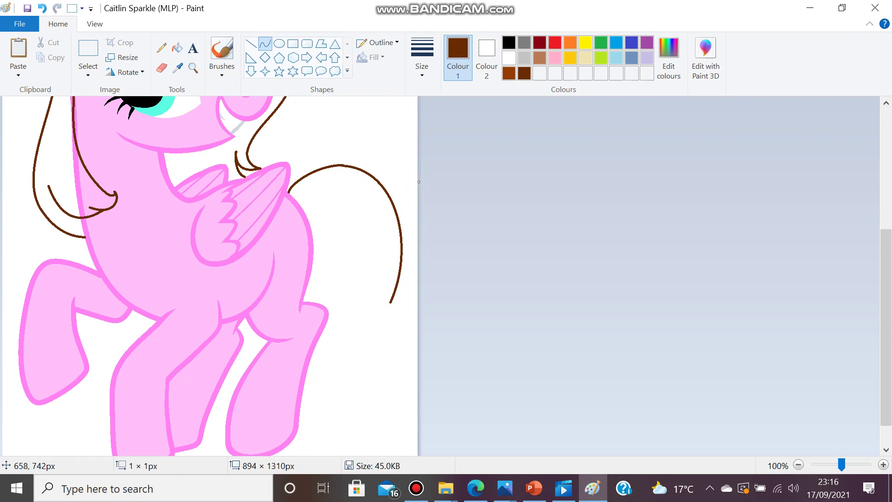
- Draw the tail's lower edge from the rump and a wavy inner strand hanging from it, then shorten and align the strand
{"action": "left_click_drag", "start_coordinate": [308, 222], "coordinate": [380, 267]}
{"action": "mouse_move", "coordinate": [330, 242]}
{"action": "left_mouse_down"}
{"action": "mouse_move", "coordinate": [312, 222]}
{"action": "mouse_move", "coordinate": [352, 206]}
{"action": "mouse_move", "coordinate": [343, 351]}
{"action": "mouse_move", "coordinate": [321, 294]}
{"action": "mouse_move", "coordinate": [330, 265]}
{"action": "mouse_move", "coordinate": [383, 286]}
{"action": "mouse_move", "coordinate": [391, 314]}
{"action": "left_mouse_up"}
{"action": "left_click", "coordinate": [391, 293]}
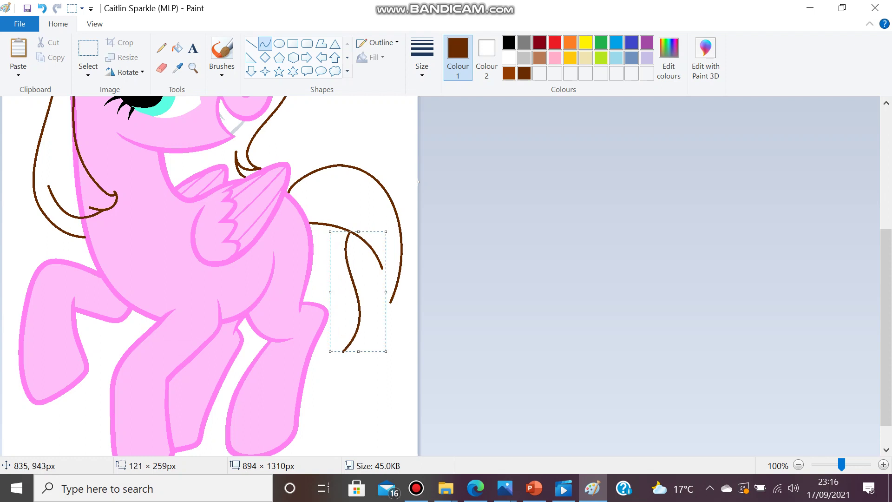
{"action": "left_click_drag", "start_coordinate": [385, 352], "coordinate": [371, 343]}
{"action": "left_click_drag", "start_coordinate": [359, 311], "coordinate": [356, 308]}
{"action": "left_click", "coordinate": [381, 324]}
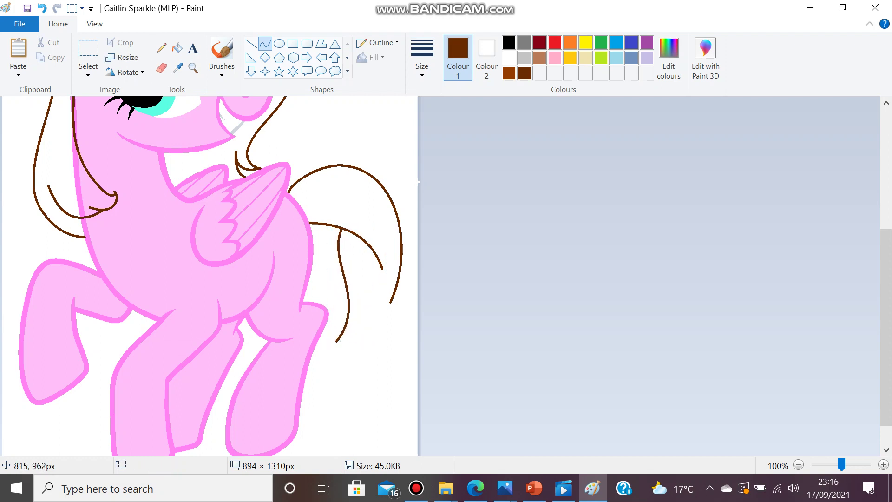
- Add two curved pointed tips at the end of the inner tail strand, starting with a curve about 65 × 108 px
{"action": "mouse_move", "coordinate": [336, 342]}
{"action": "left_mouse_down"}
{"action": "mouse_move", "coordinate": [354, 332]}
{"action": "mouse_move", "coordinate": [367, 292]}
{"action": "left_mouse_up"}
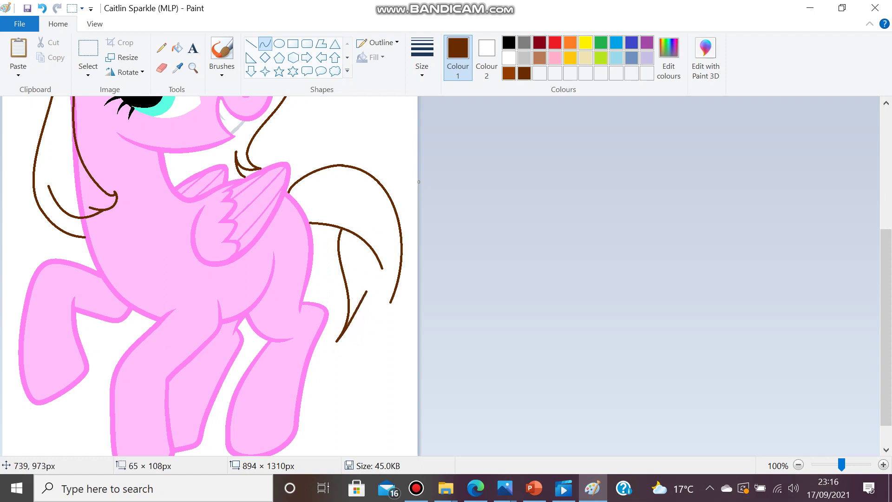
{"action": "mouse_move", "coordinate": [350, 332]}
{"action": "left_mouse_down"}
{"action": "mouse_move", "coordinate": [340, 345]}
{"action": "mouse_move", "coordinate": [364, 342]}
{"action": "left_mouse_up"}
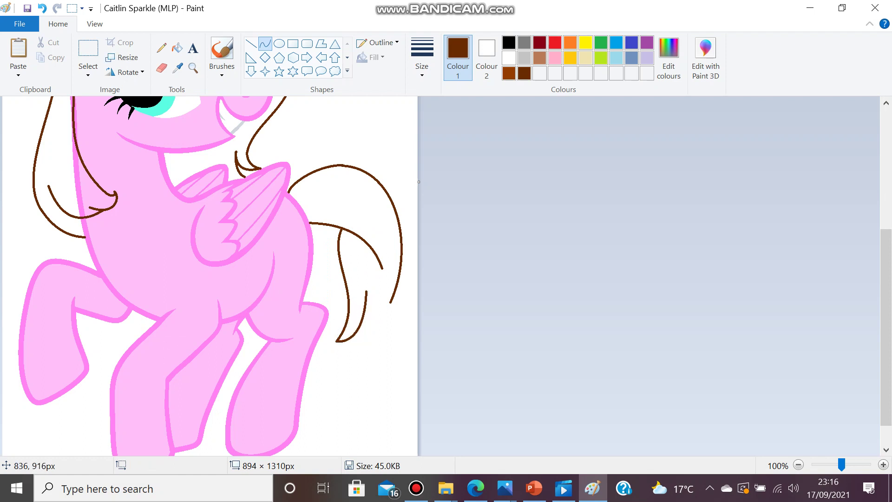
{"action": "mouse_move", "coordinate": [377, 305]}
{"action": "left_mouse_down"}
{"action": "mouse_move", "coordinate": [356, 357]}
{"action": "mouse_move", "coordinate": [375, 316]}
{"action": "mouse_move", "coordinate": [378, 339]}
{"action": "mouse_move", "coordinate": [360, 327]}
{"action": "mouse_move", "coordinate": [358, 346]}
{"action": "left_mouse_up"}
{"action": "left_click", "coordinate": [349, 344]}
{"action": "left_click", "coordinate": [386, 311]}
{"action": "left_click_drag", "start_coordinate": [391, 301], "coordinate": [387, 332]}
{"action": "left_click", "coordinate": [42, 9]}
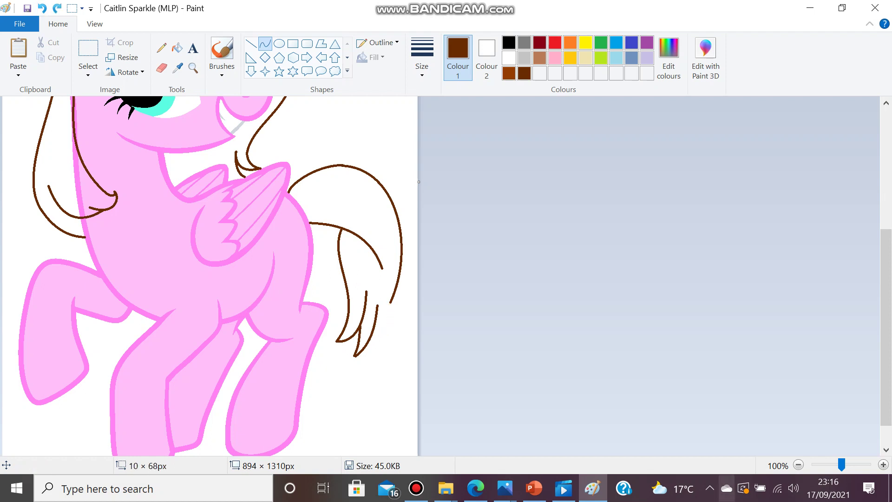
- Draw a brown curve at 200% zoom from the end of the outer tail curve down toward the tail tips
{"action": "left_click", "coordinate": [883, 465]}
{"action": "scroll", "coordinate": [453, 263], "scroll_direction": "down", "scroll_amount": 3}
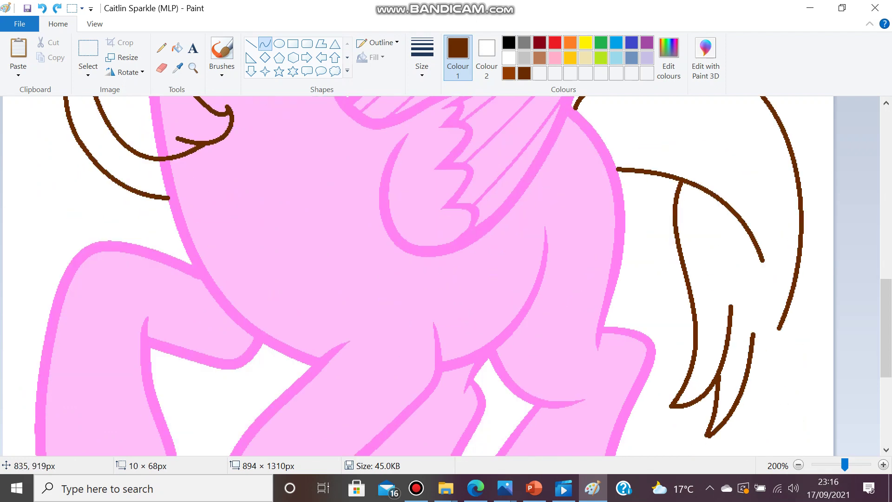
{"action": "mouse_move", "coordinate": [778, 328]}
{"action": "left_mouse_down"}
{"action": "mouse_move", "coordinate": [780, 394]}
{"action": "mouse_move", "coordinate": [767, 359]}
{"action": "mouse_move", "coordinate": [761, 378]}
{"action": "mouse_move", "coordinate": [775, 393]}
{"action": "mouse_move", "coordinate": [746, 365]}
{"action": "mouse_move", "coordinate": [771, 400]}
{"action": "mouse_move", "coordinate": [745, 394]}
{"action": "left_mouse_up"}
{"action": "left_click", "coordinate": [709, 302]}
- Close the mane gaps below the ear, with a line about 20 × 13 px, and along the ear's upper edge using the lighter brown
{"action": "scroll", "coordinate": [608, 277], "scroll_direction": "up", "scroll_amount": 3}
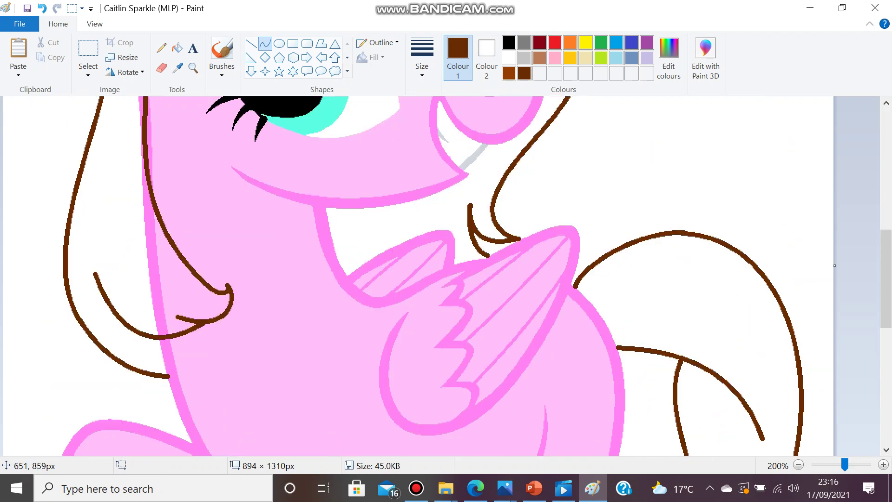
{"action": "scroll", "coordinate": [418, 276], "scroll_direction": "up", "scroll_amount": 2}
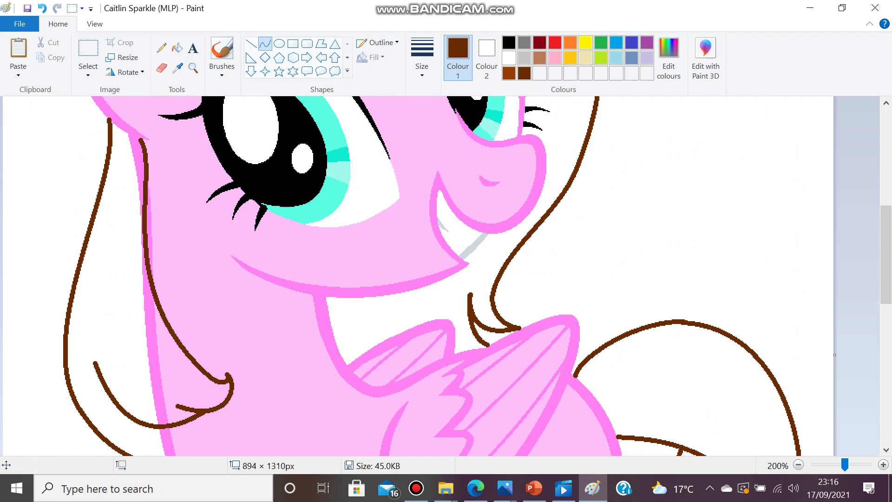
{"action": "left_click", "coordinate": [509, 73]}
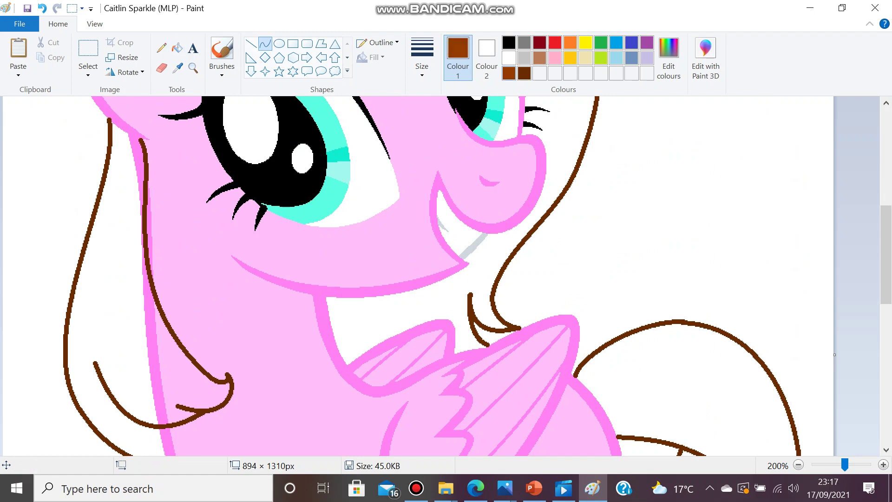
{"action": "left_click_drag", "start_coordinate": [121, 132], "coordinate": [138, 143]}
{"action": "left_click_drag", "start_coordinate": [131, 138], "coordinate": [131, 136]}
{"action": "left_click", "coordinate": [137, 141]}
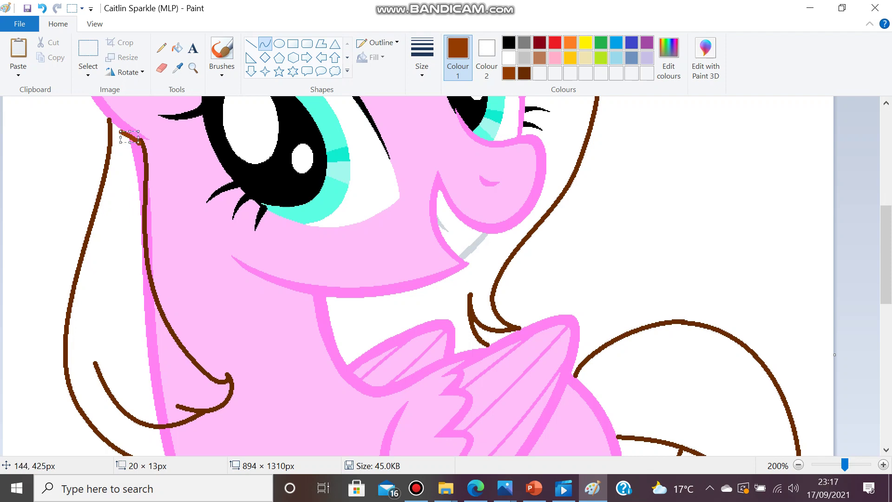
{"action": "left_click", "coordinate": [173, 124]}
{"action": "scroll", "coordinate": [232, 149], "scroll_direction": "up", "scroll_amount": 6}
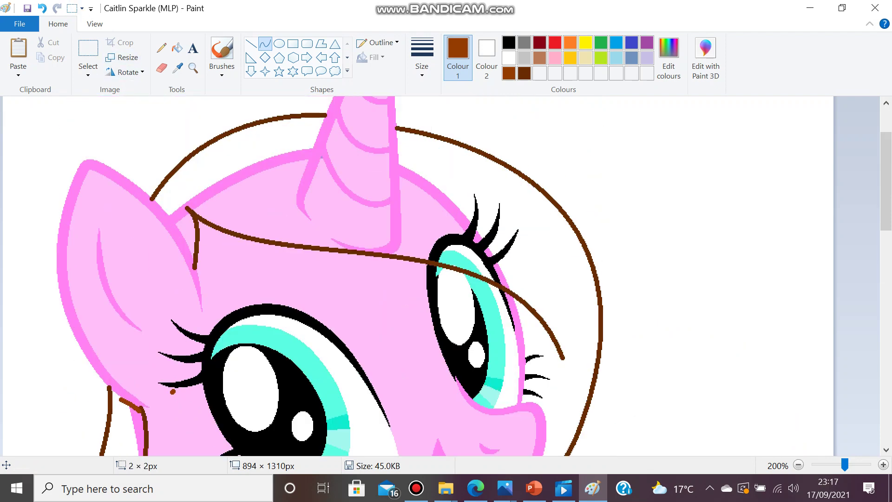
{"action": "left_click", "coordinate": [42, 8]}
{"action": "left_click_drag", "start_coordinate": [165, 208], "coordinate": [187, 233]}
{"action": "key", "text": "Escape"}
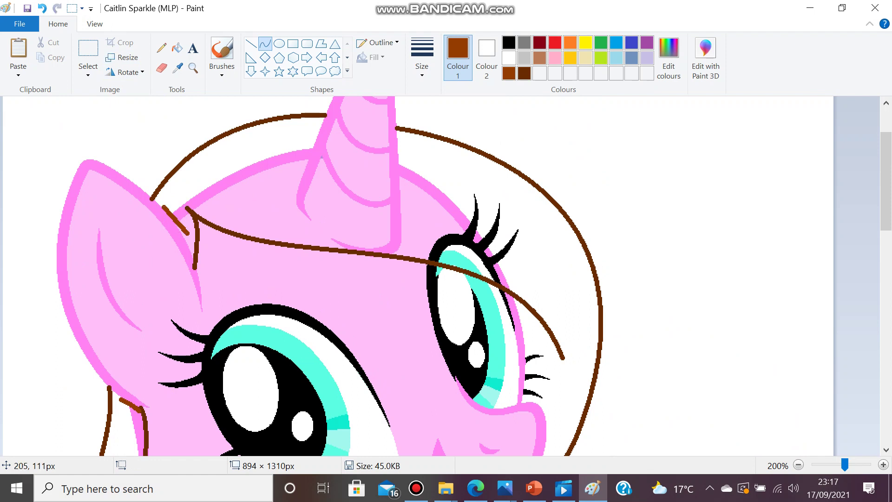
- Draw a lighter brown curve about 60 × 71 px along the horn's base and fill the forehead area between horn and ear
{"action": "left_click", "coordinate": [177, 47]}
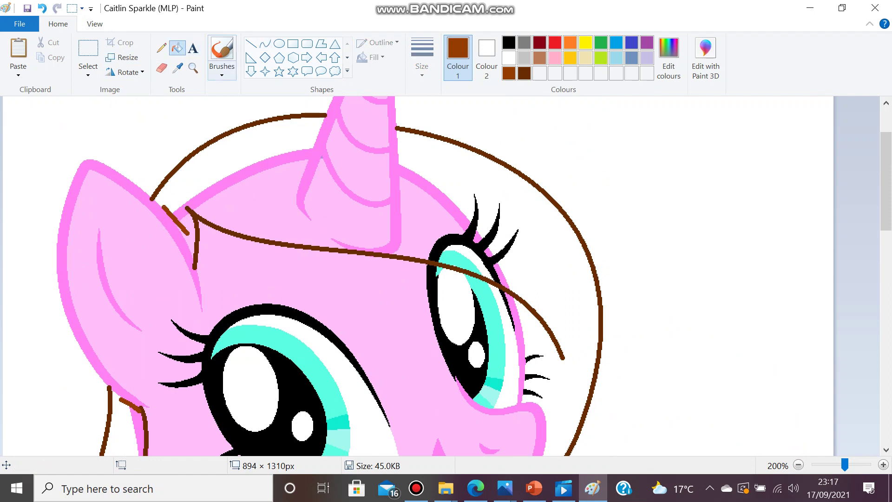
{"action": "left_click", "coordinate": [265, 43]}
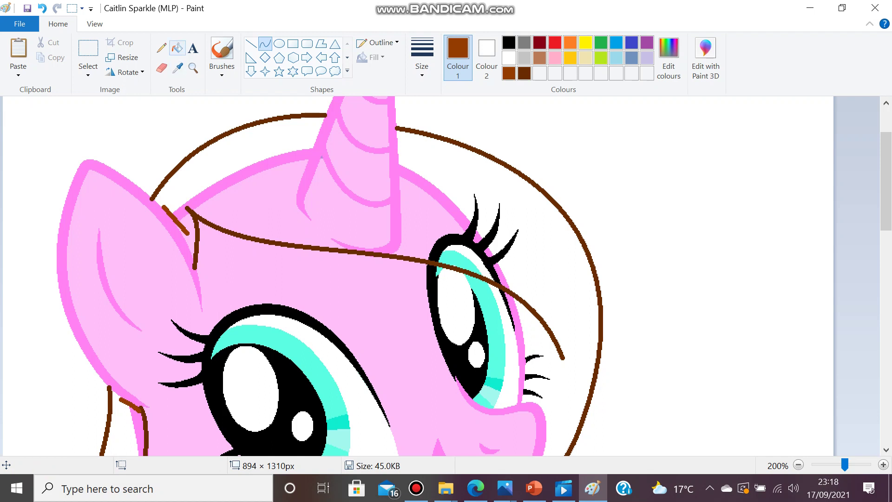
{"action": "left_click", "coordinate": [177, 67]}
{"action": "left_click", "coordinate": [177, 48]}
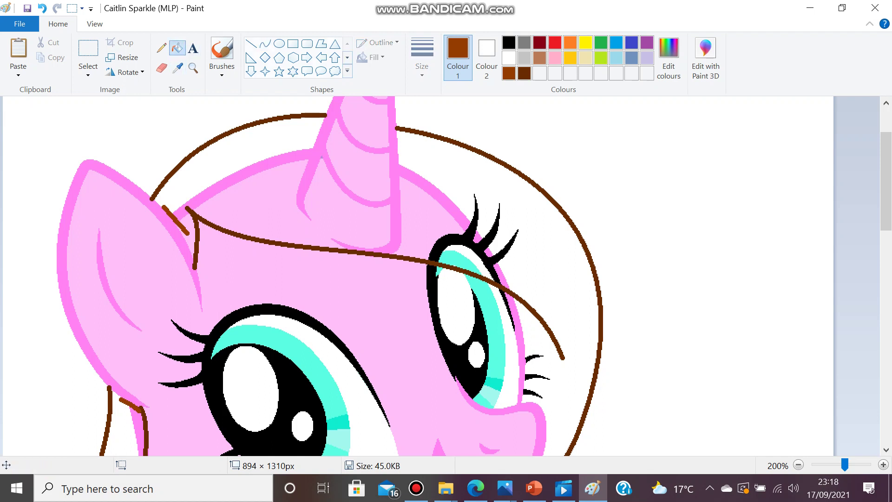
{"action": "left_click", "coordinate": [265, 43]}
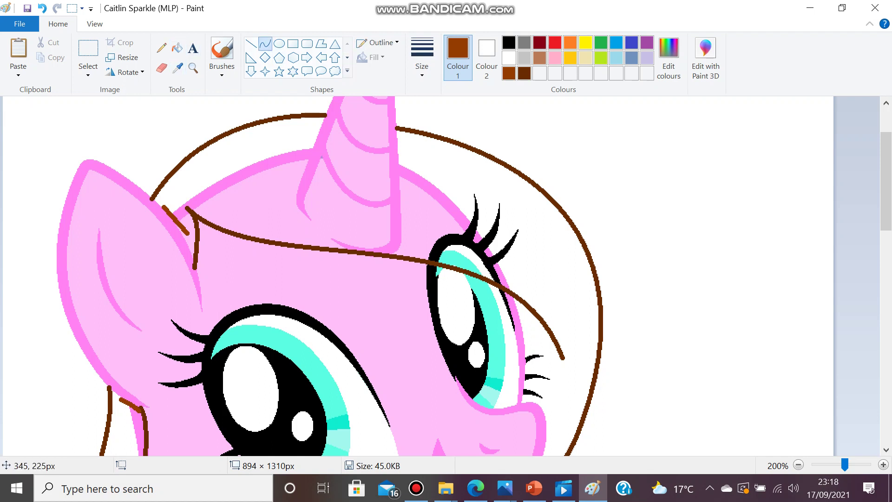
{"action": "left_click_drag", "start_coordinate": [292, 182], "coordinate": [310, 233]}
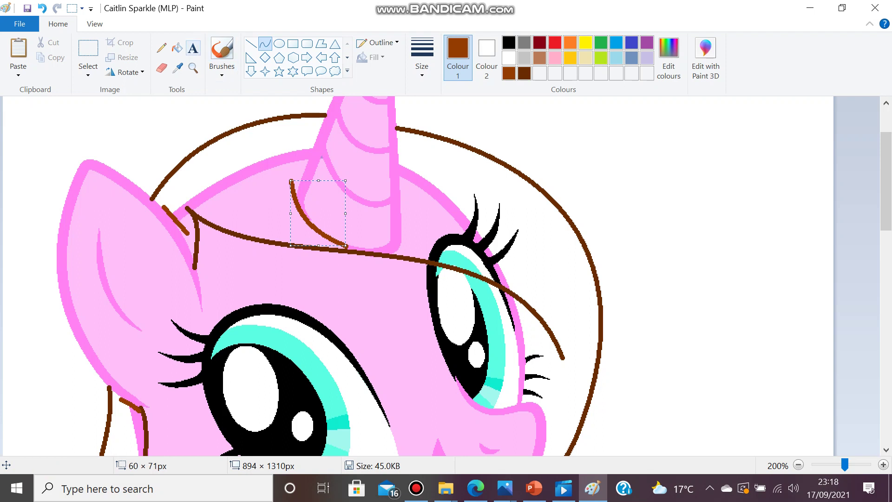
{"action": "left_click", "coordinate": [177, 48]}
{"action": "left_click", "coordinate": [270, 190]}
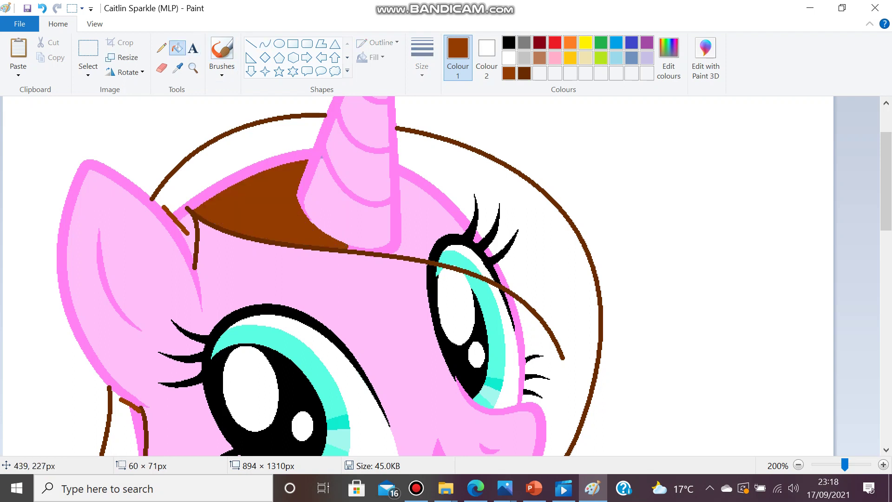
- Fill the forehead on the horn's other side and the far eye's parts above the hairline with lighter brown, undoing the head outline fill
{"action": "left_click", "coordinate": [417, 211]}
{"action": "left_click", "coordinate": [469, 238]}
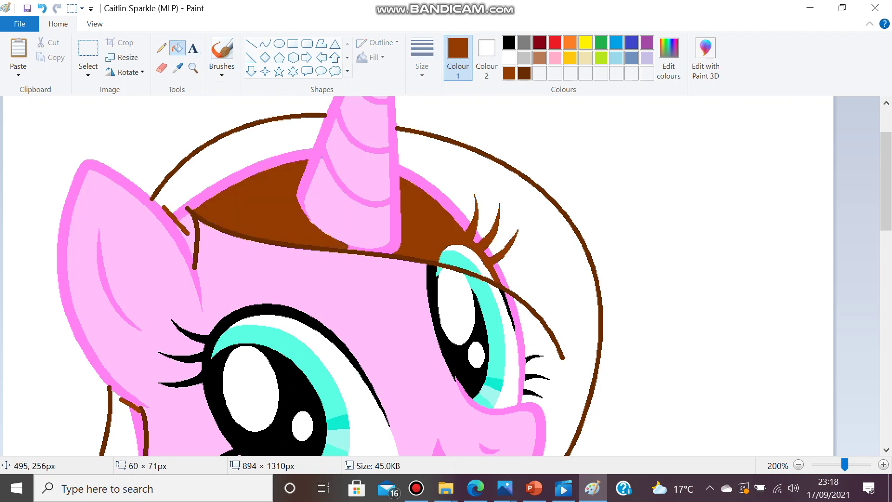
{"action": "left_click", "coordinate": [457, 257]}
{"action": "left_click", "coordinate": [465, 263]}
{"action": "left_click", "coordinate": [500, 280]}
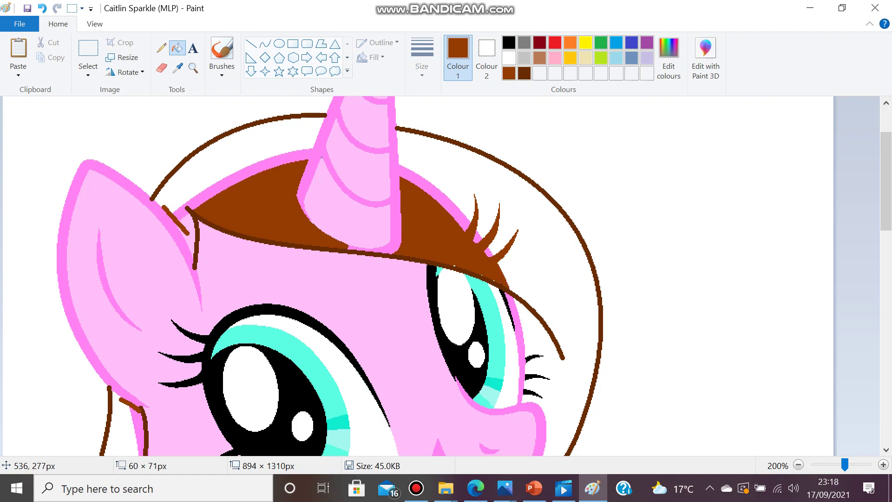
{"action": "left_click", "coordinate": [465, 219]}
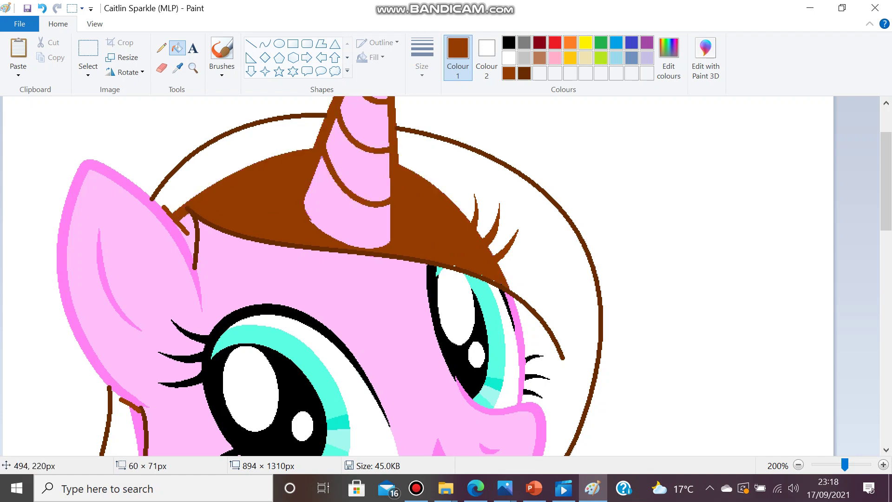
{"action": "left_click", "coordinate": [42, 8]}
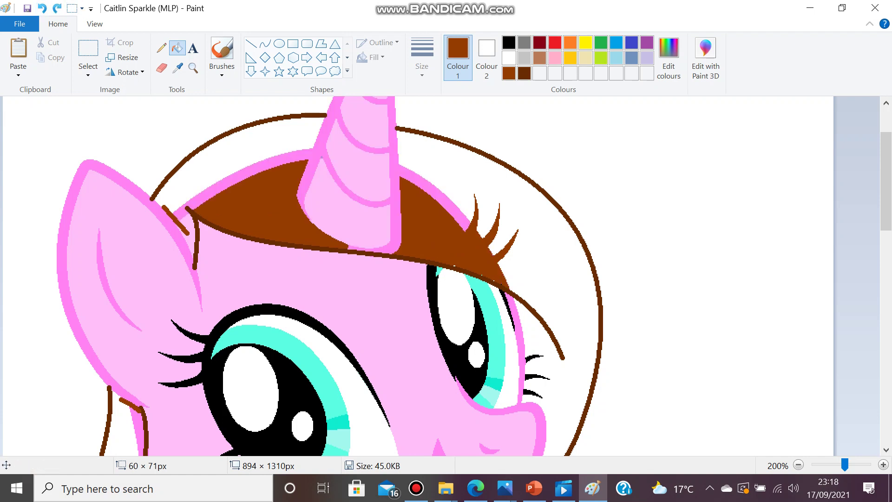
- Draw straight lighter brown lines along both sides of the horn to separate its outline from the head outline
{"action": "left_click", "coordinate": [251, 44]}
{"action": "left_click_drag", "start_coordinate": [305, 160], "coordinate": [322, 123]}
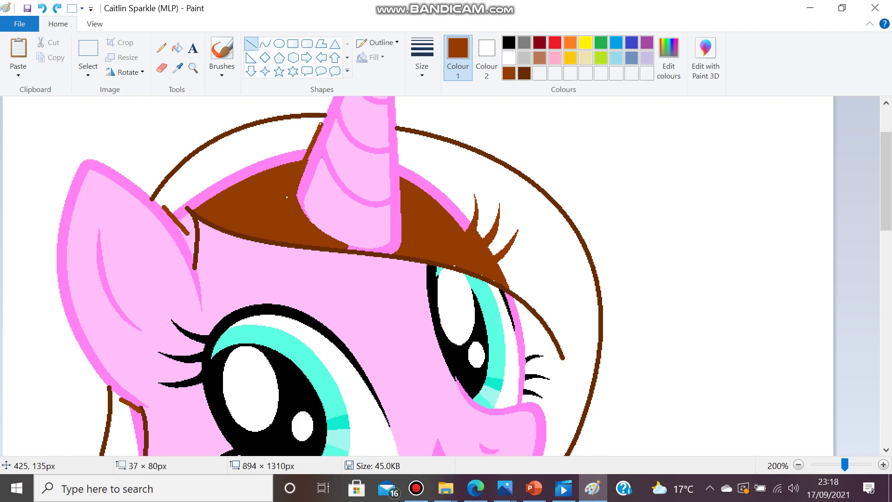
{"action": "left_click_drag", "start_coordinate": [398, 140], "coordinate": [402, 179]}
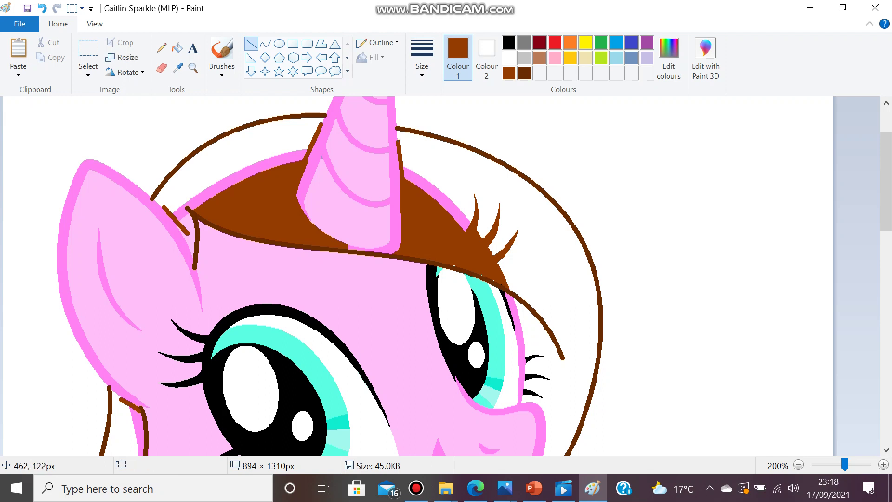
- Fill the head outline and the upper mane areas on both sides of the horn with lighter brown
{"action": "left_click", "coordinate": [177, 48]}
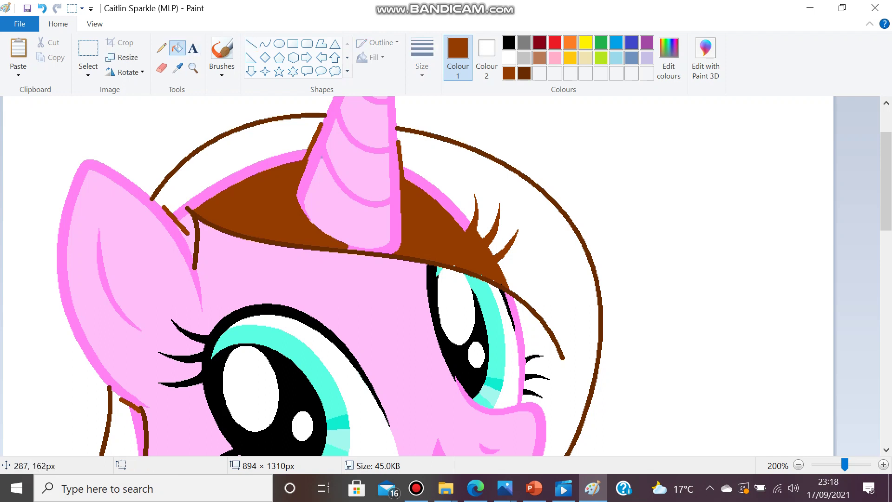
{"action": "left_click", "coordinate": [246, 166]}
{"action": "left_click", "coordinate": [253, 140]}
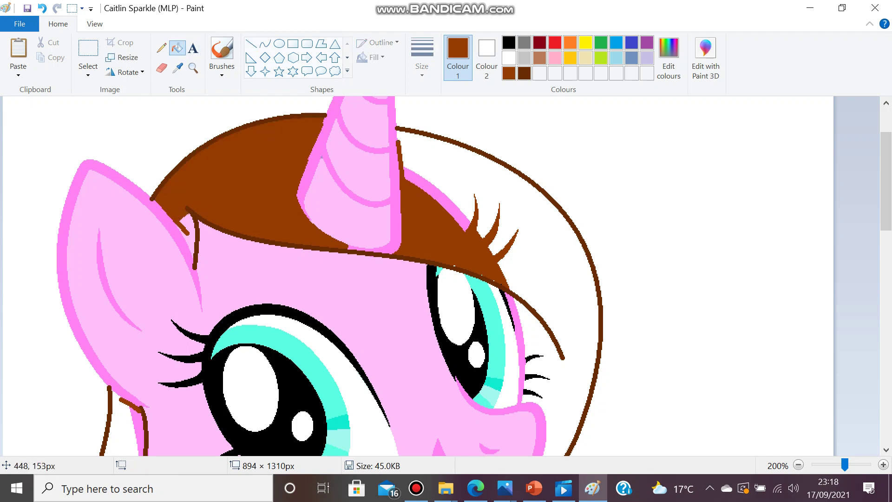
{"action": "left_click", "coordinate": [421, 148]}
{"action": "left_click", "coordinate": [445, 205]}
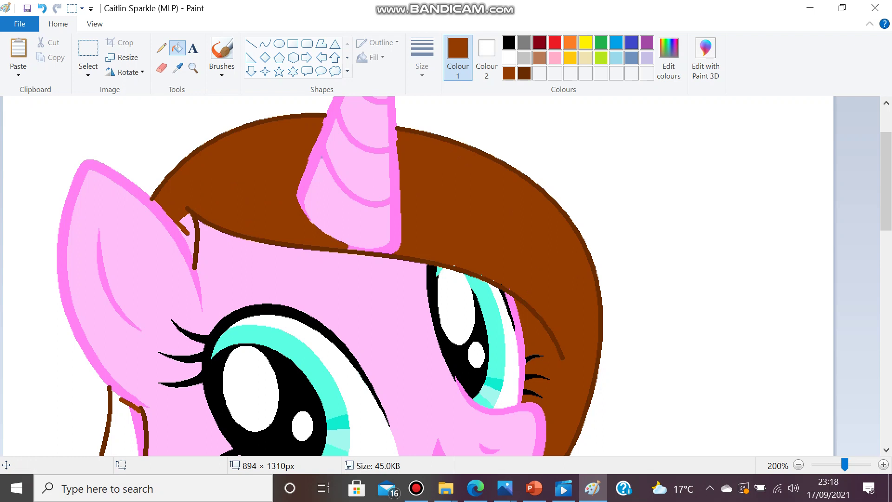
- Touch up the hairline above the far eye with a lighter brown curve and undo the extra curve at its outer end
{"action": "left_click", "coordinate": [265, 43]}
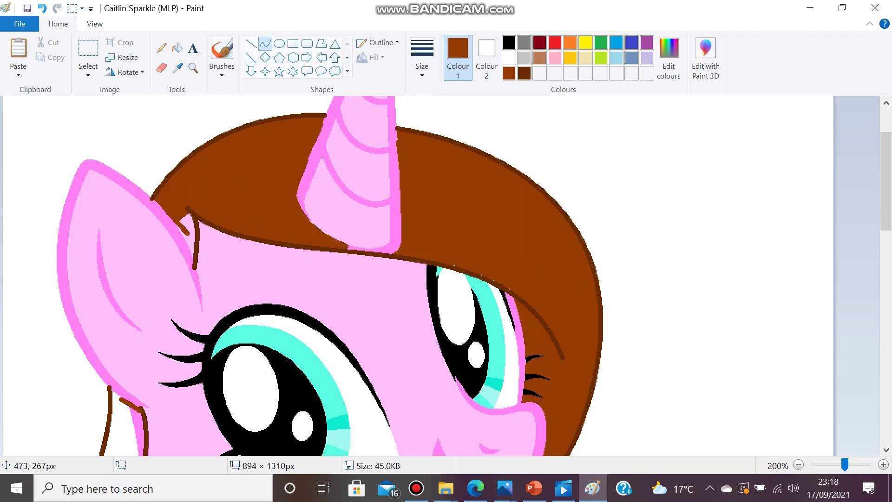
{"action": "left_click_drag", "start_coordinate": [440, 265], "coordinate": [524, 295]}
{"action": "left_click_drag", "start_coordinate": [477, 275], "coordinate": [454, 265]}
{"action": "left_click", "coordinate": [514, 294]}
{"action": "left_click", "coordinate": [549, 296]}
{"action": "left_click_drag", "start_coordinate": [510, 270], "coordinate": [528, 281]}
{"action": "left_click", "coordinate": [528, 291]}
{"action": "key", "text": "ctrl+z"}
- Draw a shallow lighter brown curve along the hairline beneath the horn
{"action": "left_click_drag", "start_coordinate": [338, 244], "coordinate": [417, 251]}
{"action": "mouse_move", "coordinate": [378, 251]}
{"action": "left_mouse_down"}
{"action": "mouse_move", "coordinate": [355, 250]}
{"action": "mouse_move", "coordinate": [388, 238]}
{"action": "mouse_move", "coordinate": [395, 250]}
{"action": "left_mouse_up"}
{"action": "left_click", "coordinate": [481, 211]}
- Erase a small spot just below the hairline under the horn and fill it with the skin pink sampled from the face
{"action": "scroll", "coordinate": [476, 209], "scroll_direction": "down", "scroll_amount": 2}
{"action": "left_click", "coordinate": [161, 68]}
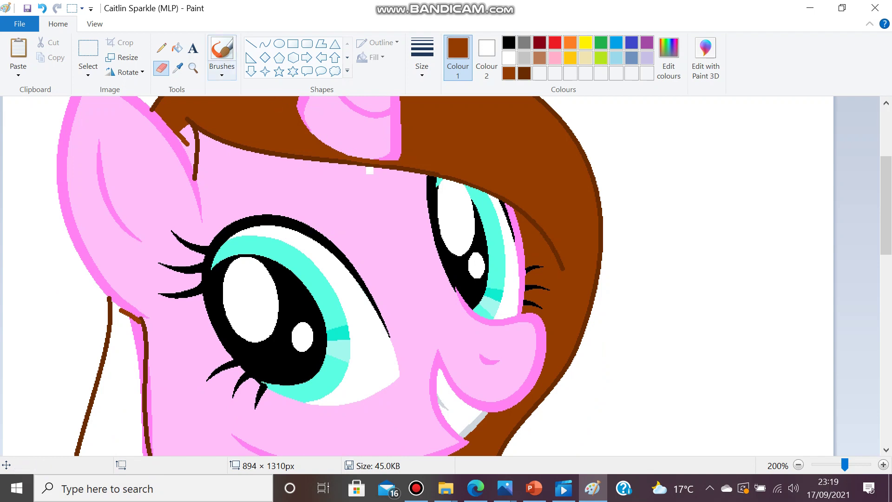
{"action": "left_click", "coordinate": [177, 68]}
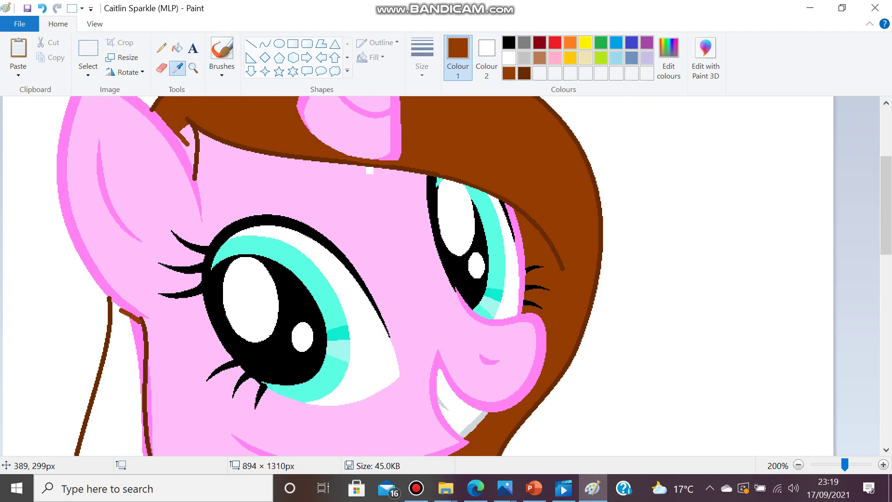
{"action": "left_click", "coordinate": [338, 201]}
{"action": "left_click", "coordinate": [370, 171]}
- Sample the lighter mane brown and fill the small pink gap between the ear and the short hair line
{"action": "left_click", "coordinate": [178, 68]}
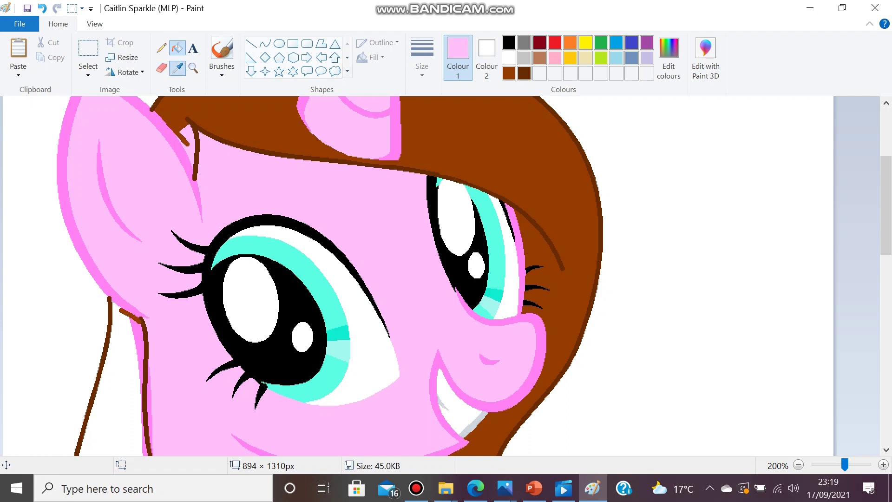
{"action": "left_click", "coordinate": [196, 118]}
{"action": "left_click", "coordinate": [190, 139]}
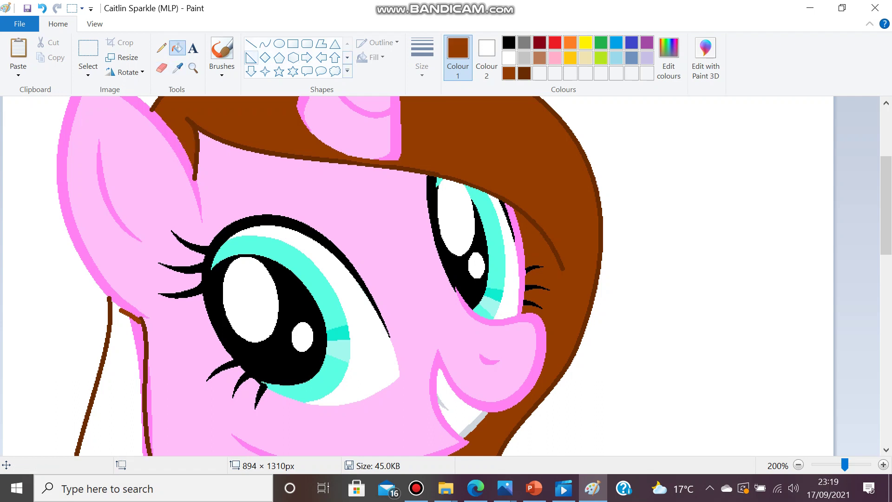
- Sample the ear's outline pink and redraw the ear edge beside the short hair strand with curves in that colour
{"action": "left_click", "coordinate": [264, 44]}
{"action": "left_click", "coordinate": [177, 68]}
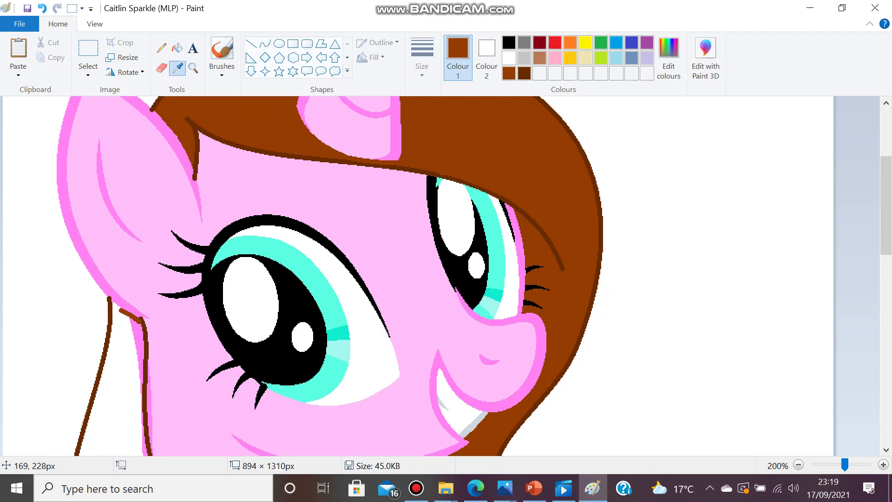
{"action": "left_click", "coordinate": [151, 107]}
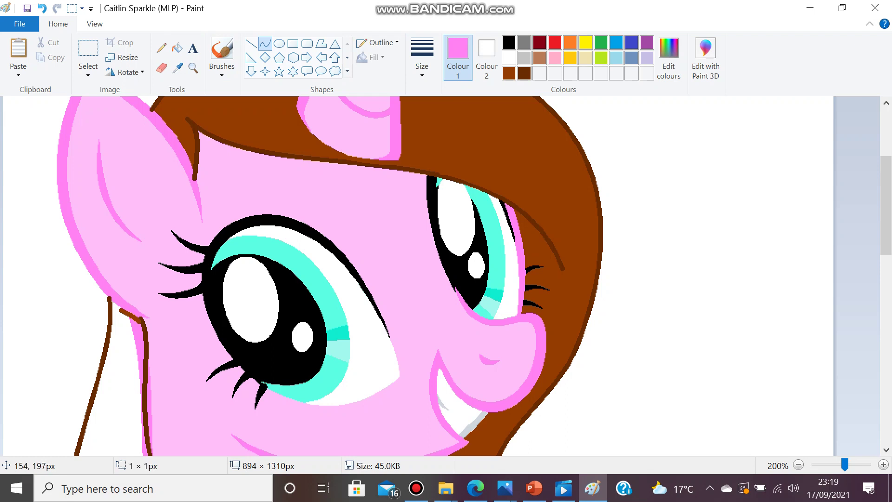
{"action": "left_click_drag", "start_coordinate": [145, 121], "coordinate": [196, 199]}
{"action": "left_click", "coordinate": [269, 158]}
{"action": "left_click_drag", "start_coordinate": [172, 135], "coordinate": [200, 187]}
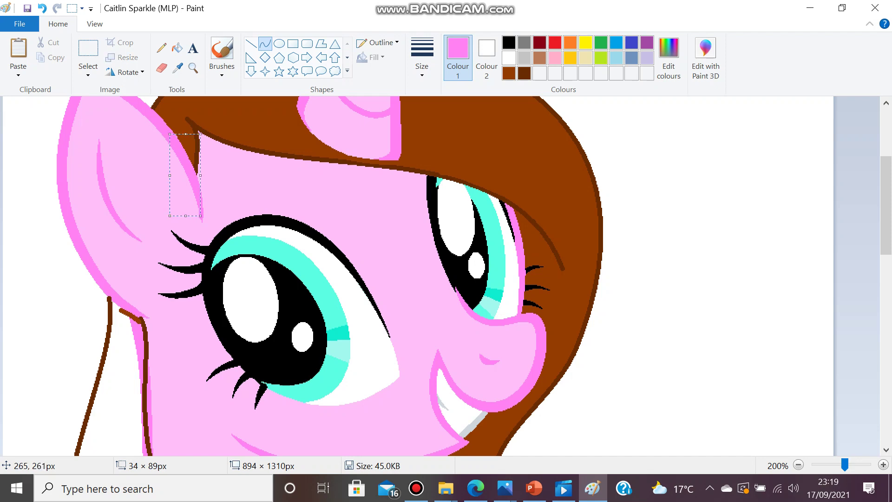
{"action": "left_click", "coordinate": [283, 161]}
- Sample the lighter mane brown and fill the mane section behind the neck and the tail with it
{"action": "scroll", "coordinate": [193, 163], "scroll_direction": "down", "scroll_amount": 3}
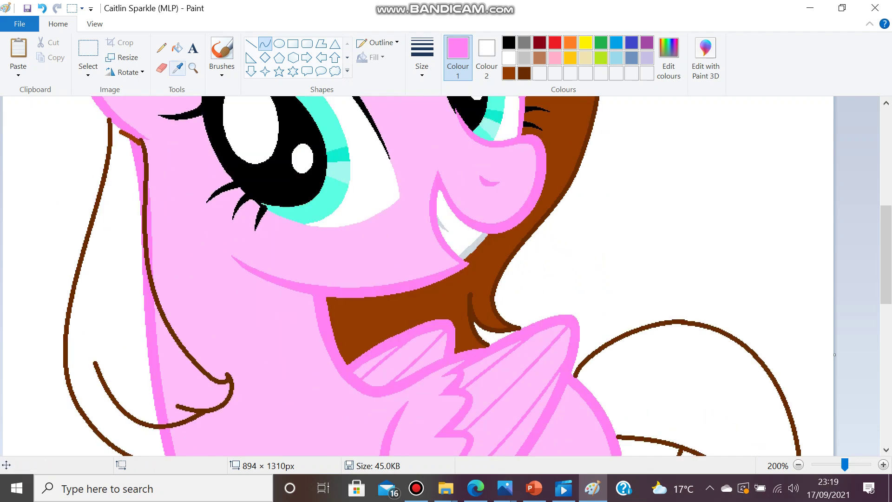
{"action": "left_click", "coordinate": [177, 48]}
{"action": "left_click", "coordinate": [177, 68]}
{"action": "left_click", "coordinate": [552, 132]}
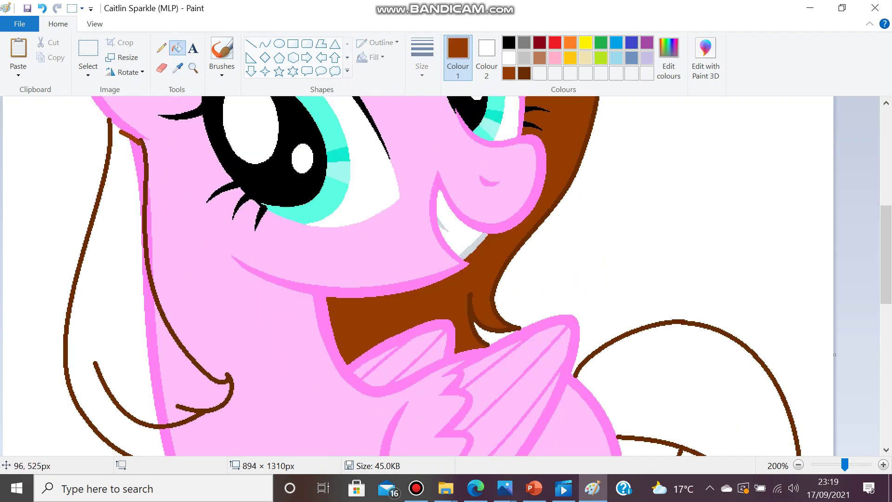
{"action": "left_click", "coordinate": [140, 172]}
{"action": "left_click", "coordinate": [165, 349]}
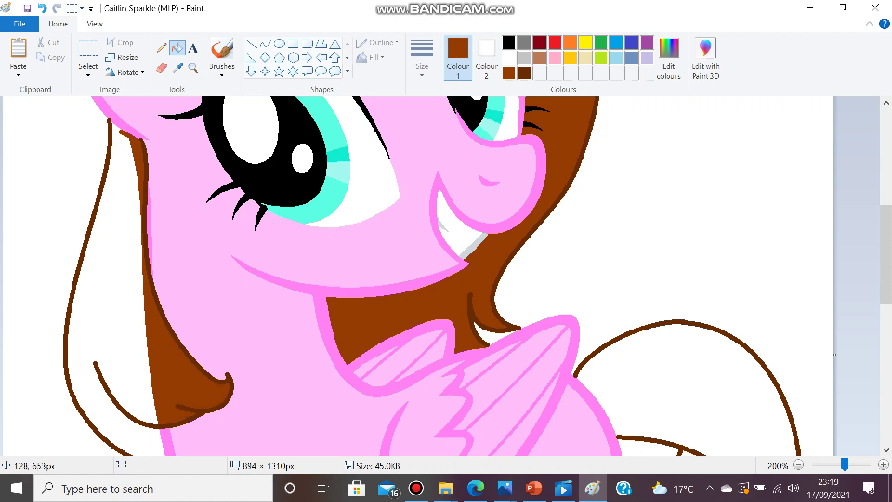
{"action": "left_click", "coordinate": [121, 355]}
{"action": "scroll", "coordinate": [100, 326], "scroll_direction": "down", "scroll_amount": 2}
{"action": "left_click", "coordinate": [678, 314]}
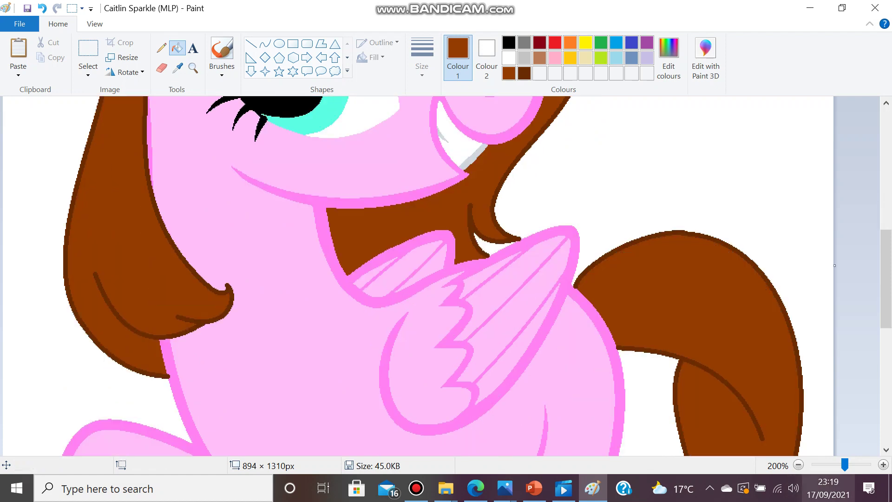
- Mix a custom pink (red 238, green 98, blue 227) and fill the white background and the small gap above the wing with it
{"action": "left_click", "coordinate": [799, 465]}
{"action": "scroll", "coordinate": [479, 302], "scroll_direction": "up", "scroll_amount": 5}
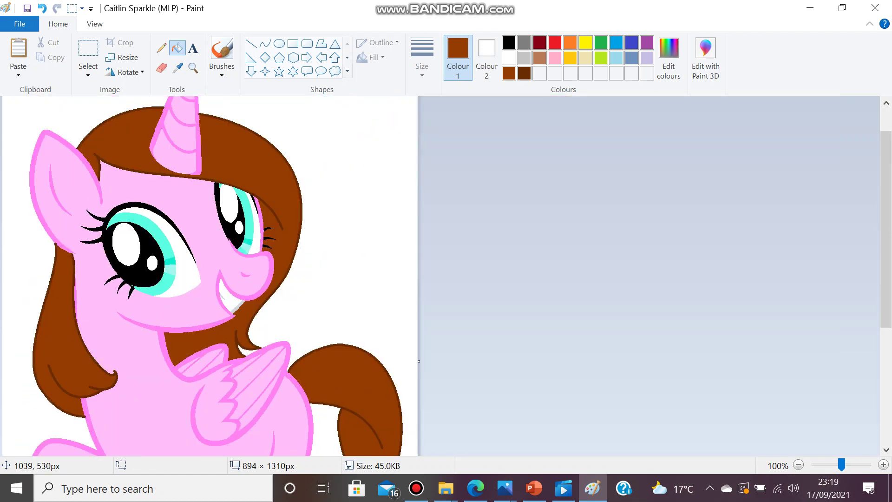
{"action": "left_click", "coordinate": [669, 58]}
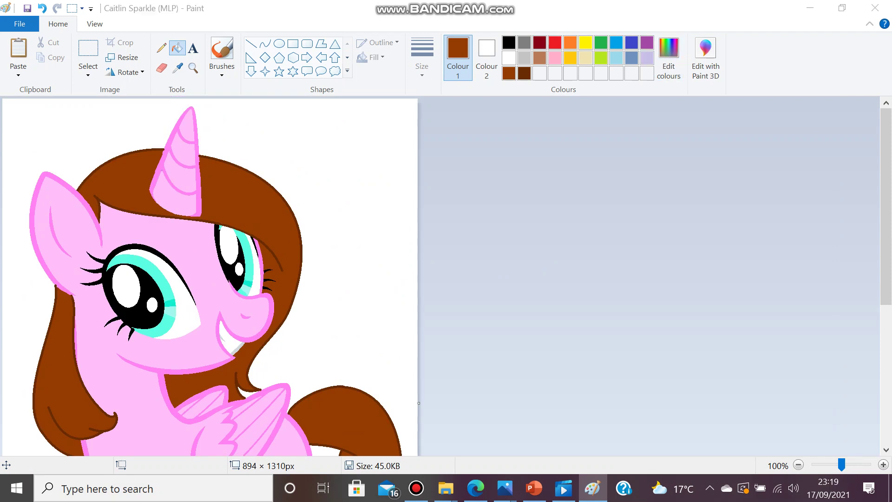
{"action": "left_click_drag", "start_coordinate": [552, 156], "coordinate": [554, 168]}
{"action": "left_click_drag", "start_coordinate": [596, 238], "coordinate": [595, 189]}
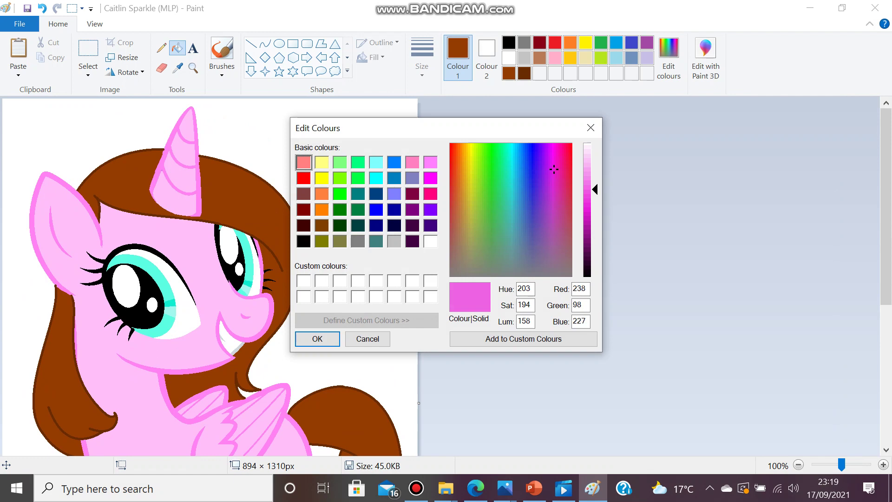
{"action": "left_click", "coordinate": [317, 338]}
{"action": "left_click", "coordinate": [329, 292]}
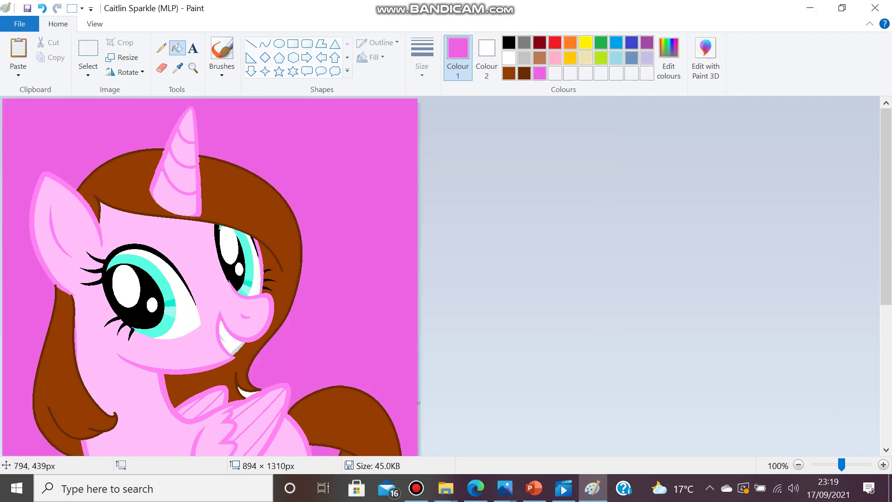
{"action": "scroll", "coordinate": [407, 261], "scroll_direction": "down", "scroll_amount": 5}
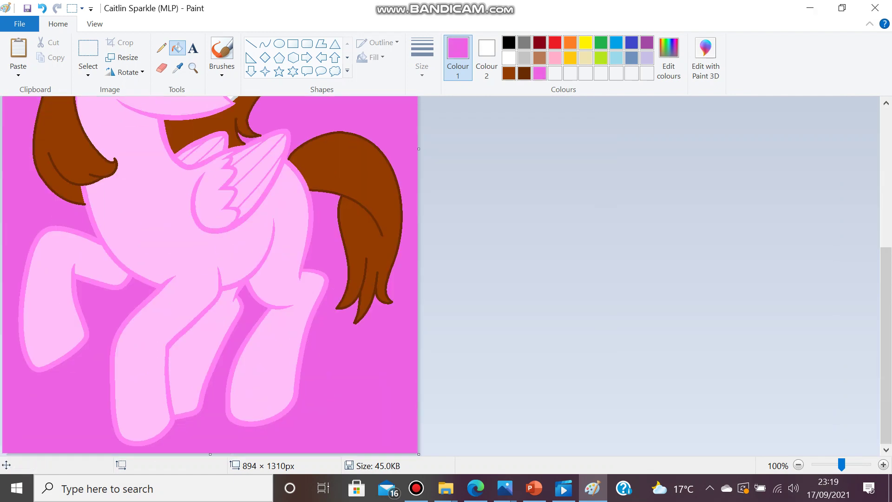
{"action": "scroll", "coordinate": [246, 139], "scroll_direction": "up", "scroll_amount": 5}
- Choose the Text tool and mix a brighter custom pink with red 253, green 79, blue 222 for the lettering
{"action": "left_click", "coordinate": [88, 70]}
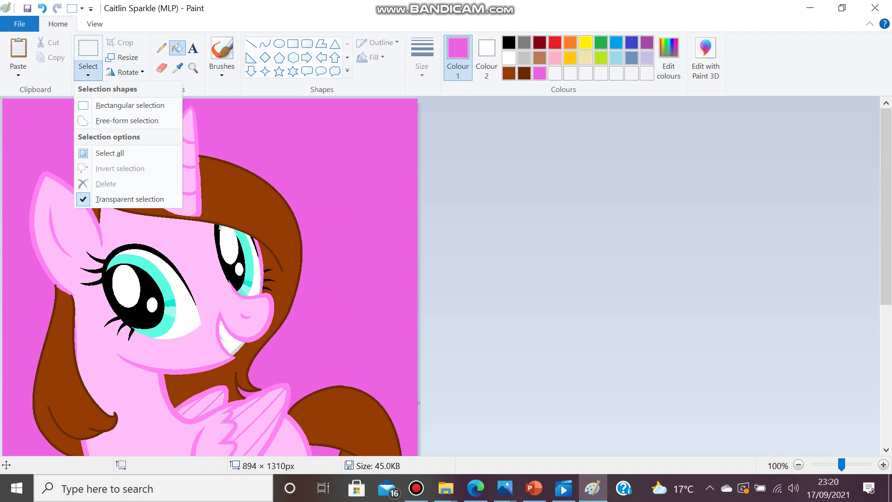
{"action": "left_click", "coordinate": [193, 49]}
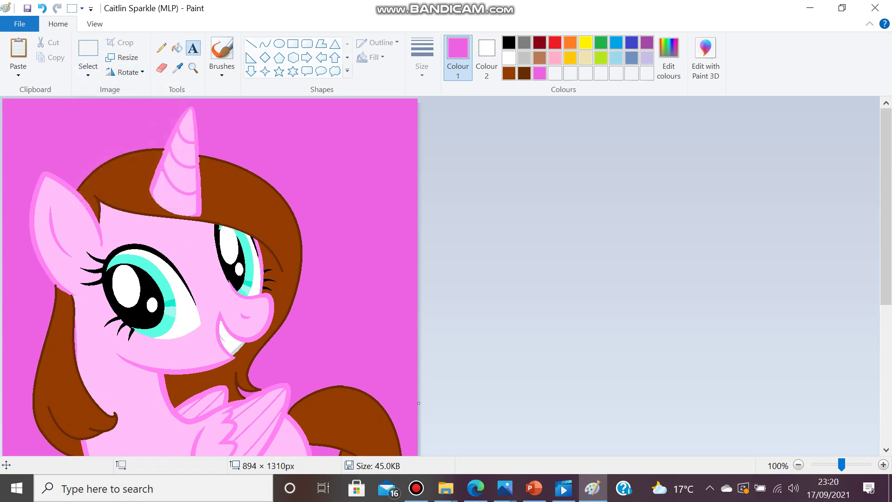
{"action": "left_click", "coordinate": [668, 58]}
{"action": "left_click_drag", "start_coordinate": [554, 169], "coordinate": [552, 149]}
{"action": "left_click_drag", "start_coordinate": [594, 188], "coordinate": [595, 178]}
{"action": "left_click_drag", "start_coordinate": [558, 152], "coordinate": [556, 150]}
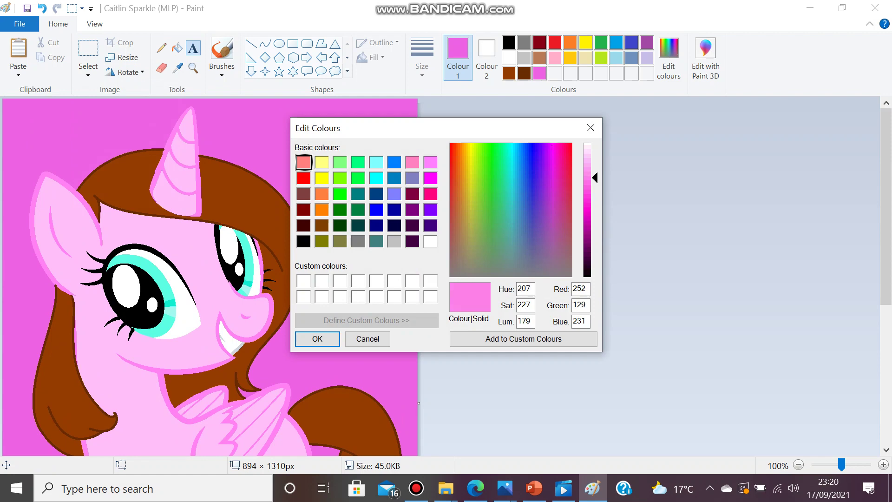
{"action": "left_click_drag", "start_coordinate": [588, 178], "coordinate": [588, 185]}
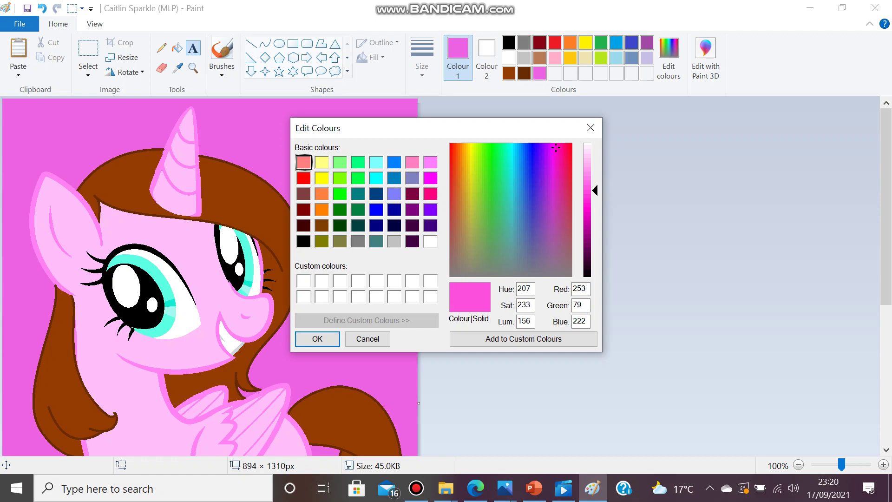
{"action": "left_click", "coordinate": [317, 339]}
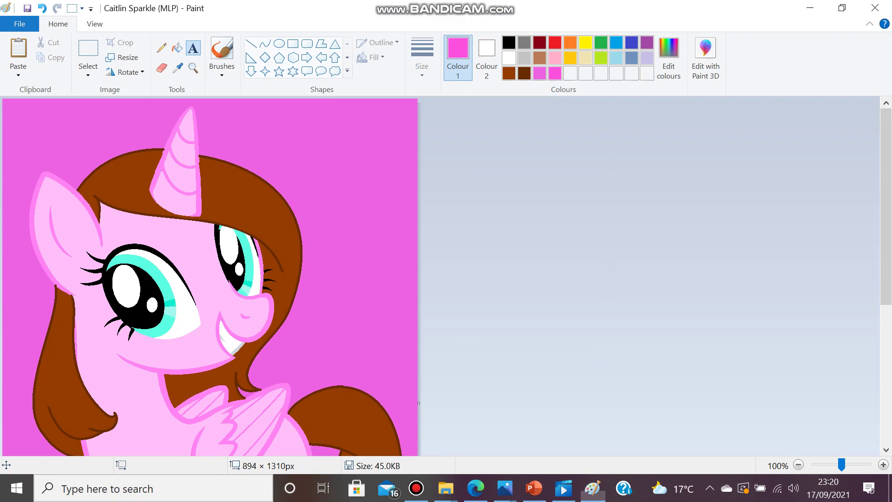
- Add the text "Caitlin Sparkle" beside the horn and recolour it to the basic pink with red 255, green 117, blue 255
{"action": "left_click_drag", "start_coordinate": [241, 135], "coordinate": [419, 177]}
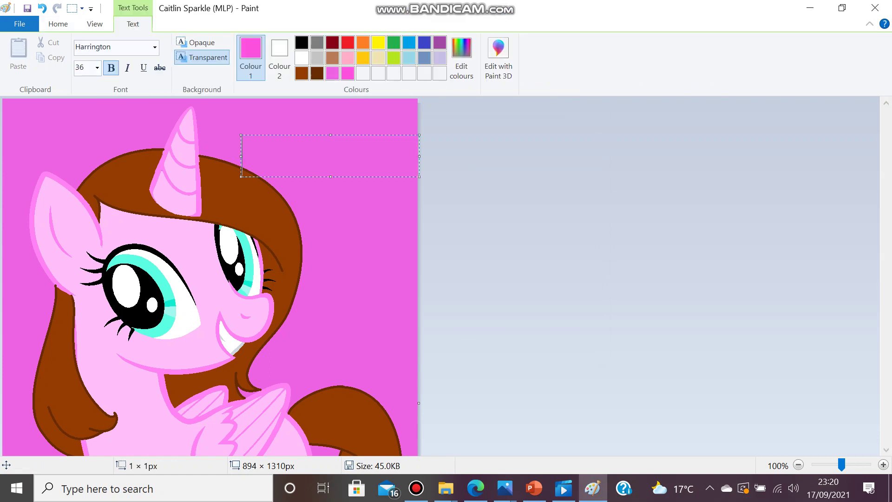
{"action": "type", "text": "Caitlin Sparkle"}
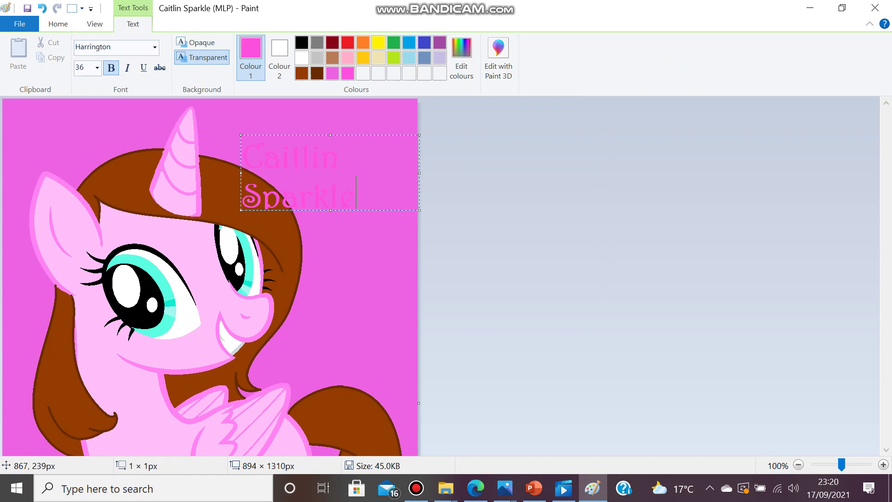
{"action": "key", "text": "ctrl+a"}
{"action": "left_click", "coordinate": [461, 58]}
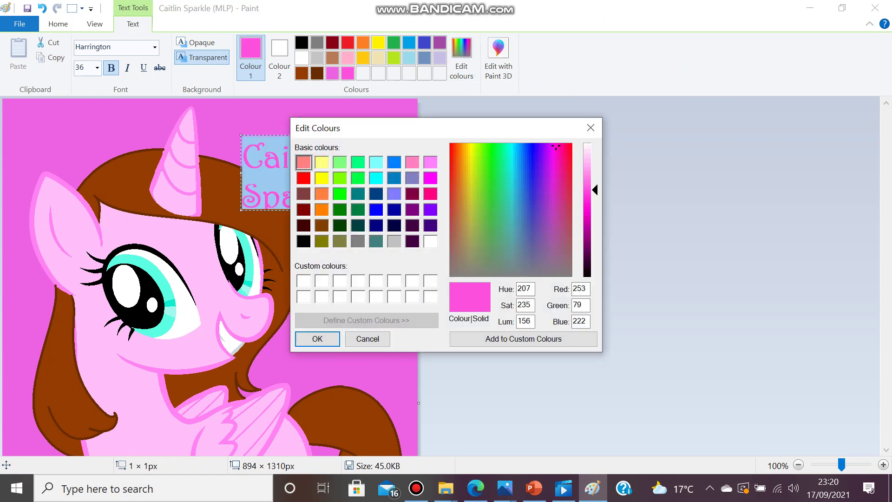
{"action": "left_click", "coordinate": [431, 162]}
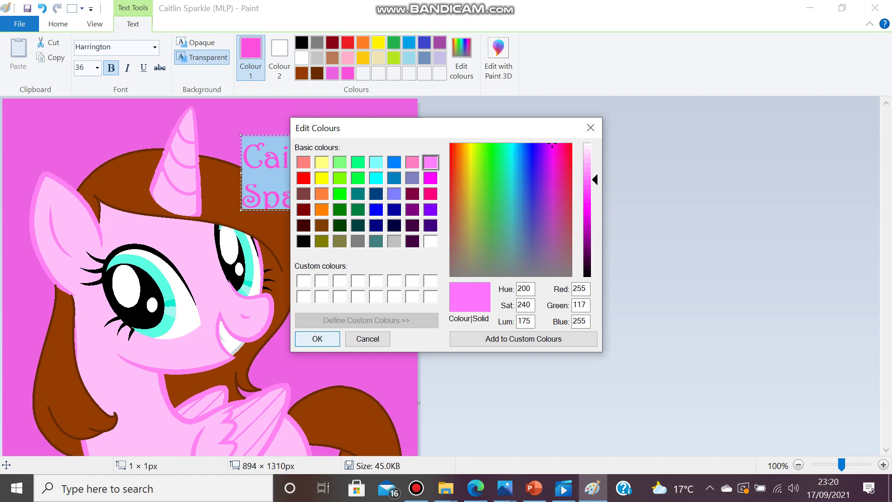
{"action": "left_click", "coordinate": [318, 339]}
- Try the text beside the horn at font size 72 in an enlarged text box and undo it completely
{"action": "left_click_drag", "start_coordinate": [330, 210], "coordinate": [330, 245]}
{"action": "key", "text": "ctrl+a"}
{"action": "left_click", "coordinate": [97, 68]}
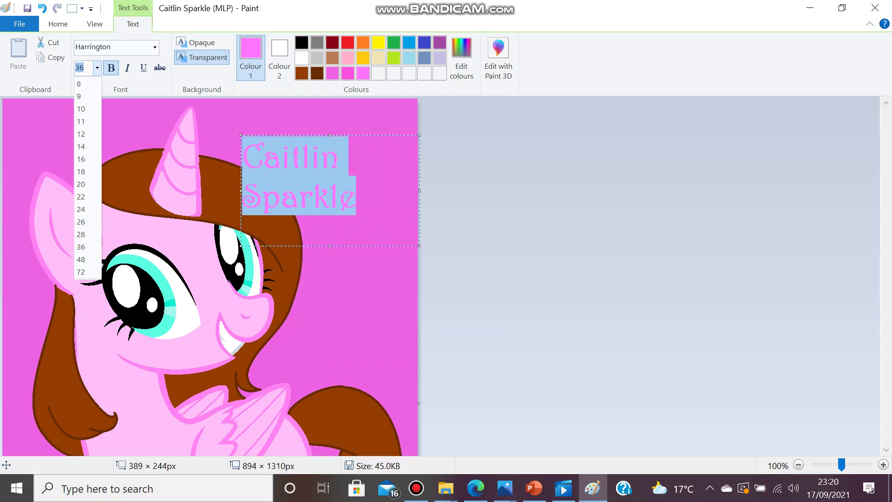
{"action": "left_click", "coordinate": [86, 273]}
{"action": "left_click", "coordinate": [296, 233]}
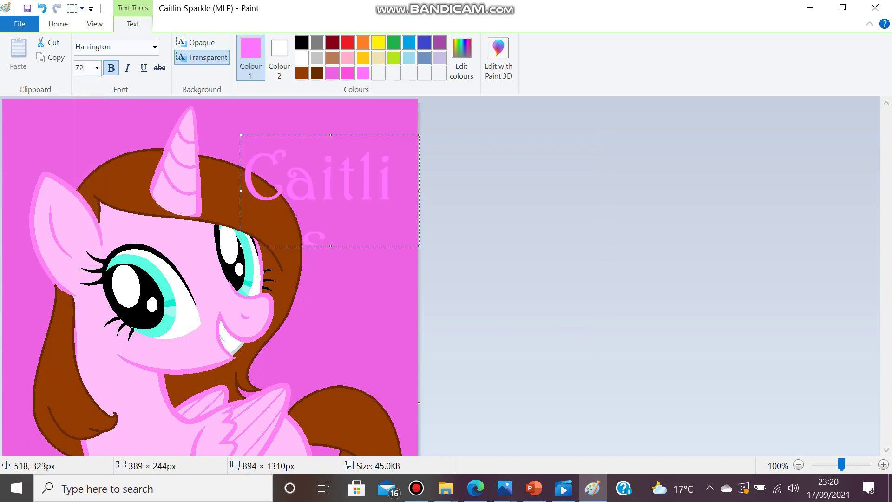
{"action": "left_click_drag", "start_coordinate": [242, 246], "coordinate": [127, 307]}
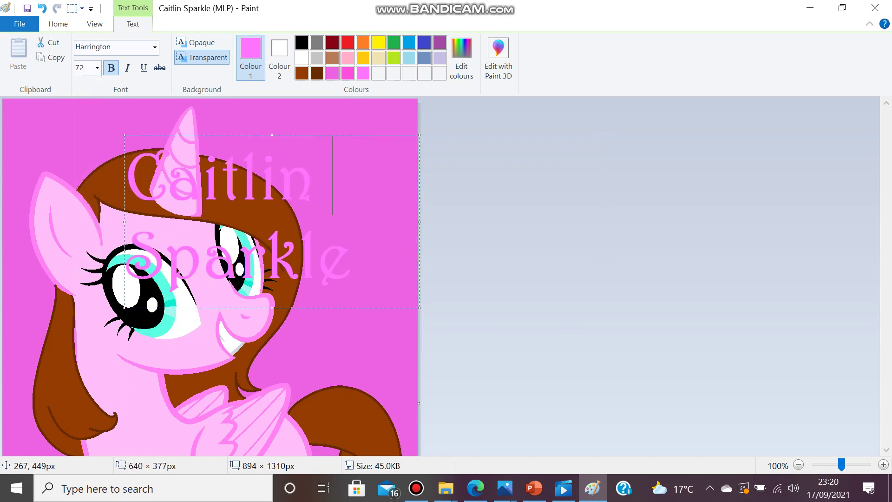
{"action": "key", "text": "End"}
{"action": "key", "text": "ctrl+z"}
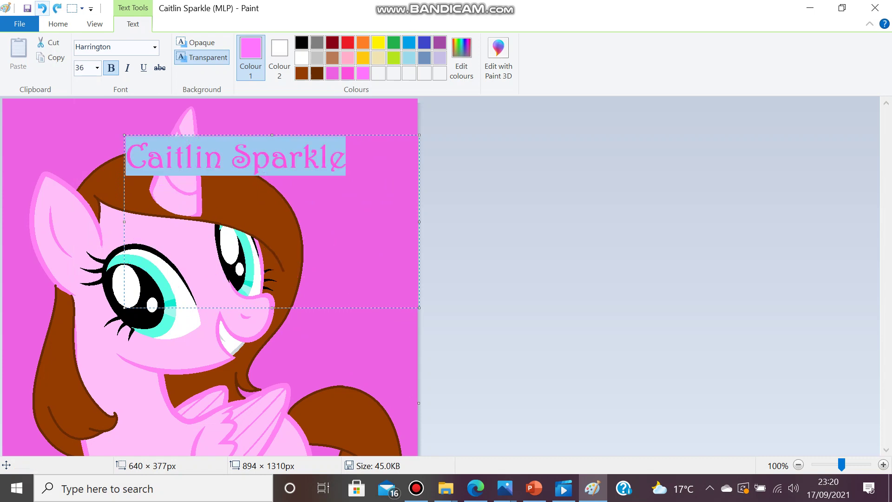
{"action": "left_click", "coordinate": [42, 8]}
- Add the text "Caitlin Sparkle" in bold Harrington size 36 across the pony's lower legs
{"action": "scroll", "coordinate": [158, 221], "scroll_direction": "down", "scroll_amount": 5}
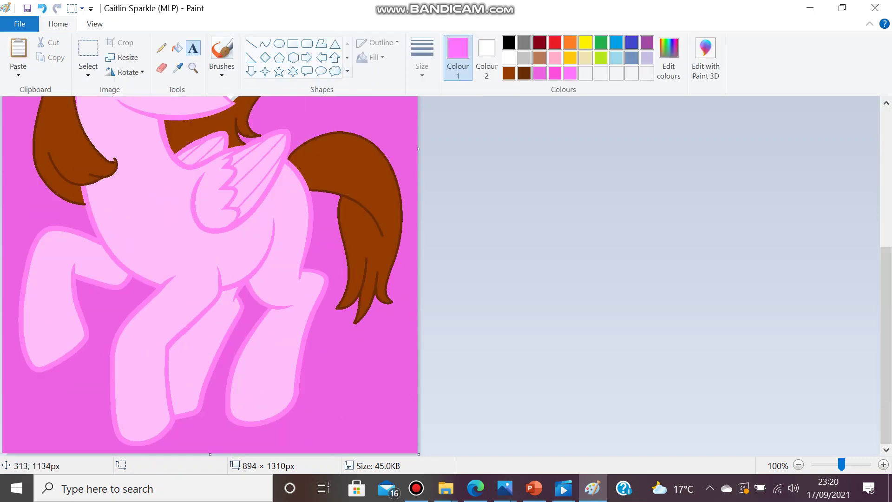
{"action": "left_click", "coordinate": [77, 367]}
{"action": "type", "text": "Ca"}
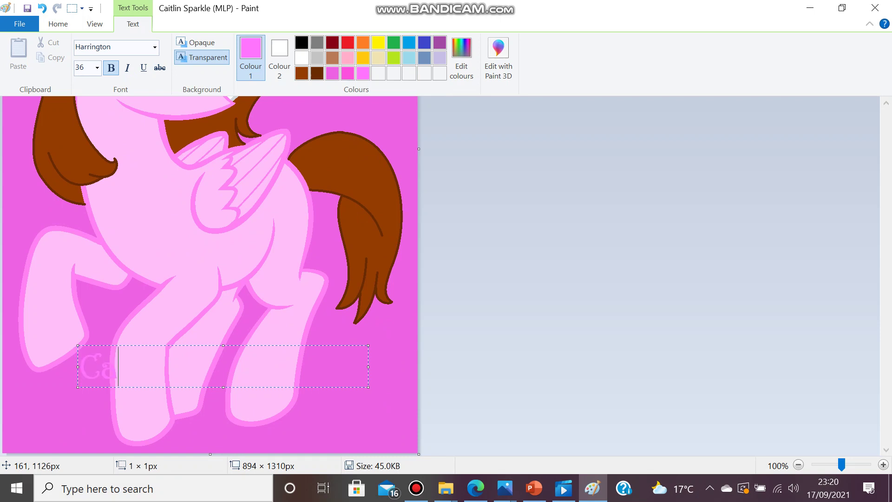
{"action": "type", "text": "itlin Spar"}
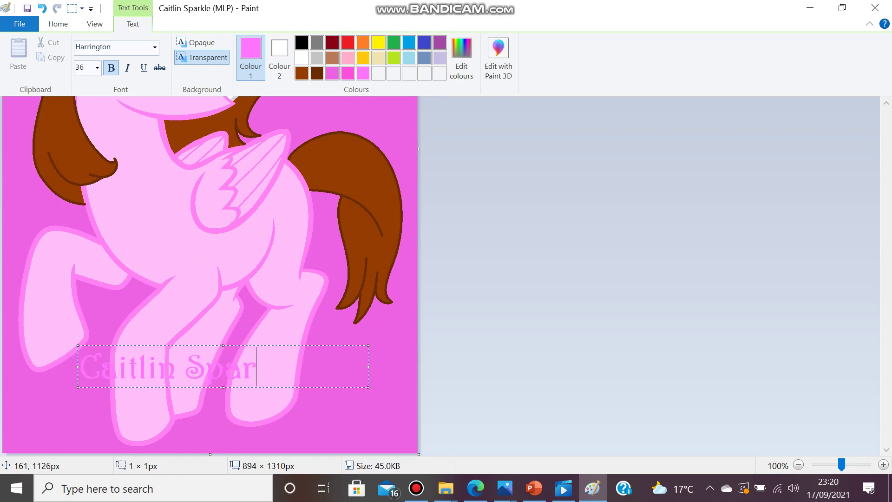
{"action": "type", "text": "kle"}
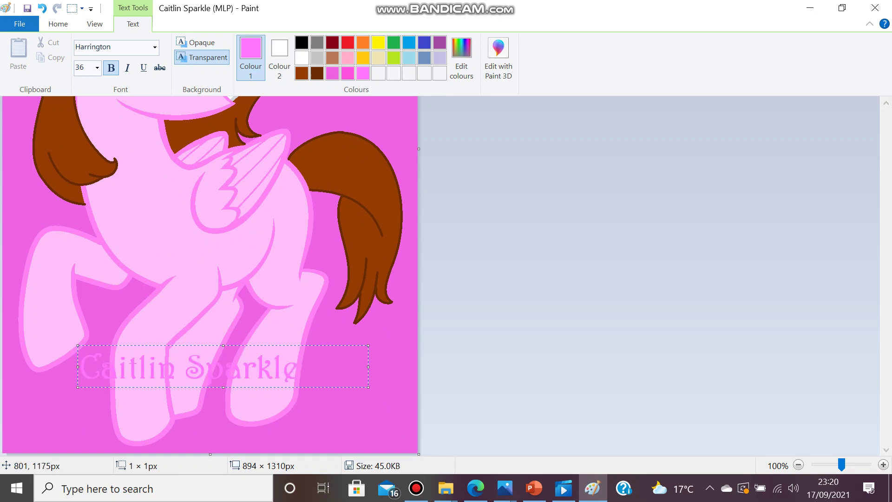
- Extend the text box to the canvas's lower corner and set the title's font size to 72
{"action": "left_click_drag", "start_coordinate": [368, 386], "coordinate": [419, 454]}
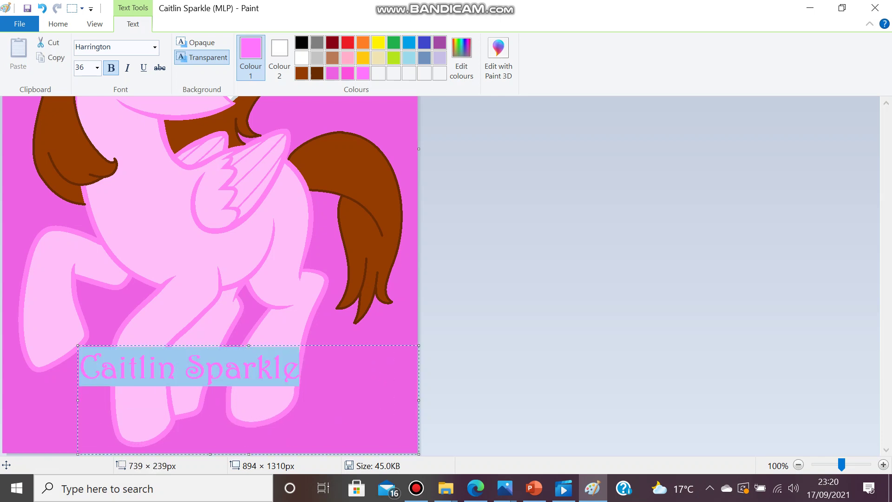
{"action": "key", "text": "ctrl+a"}
{"action": "left_click", "coordinate": [97, 67]}
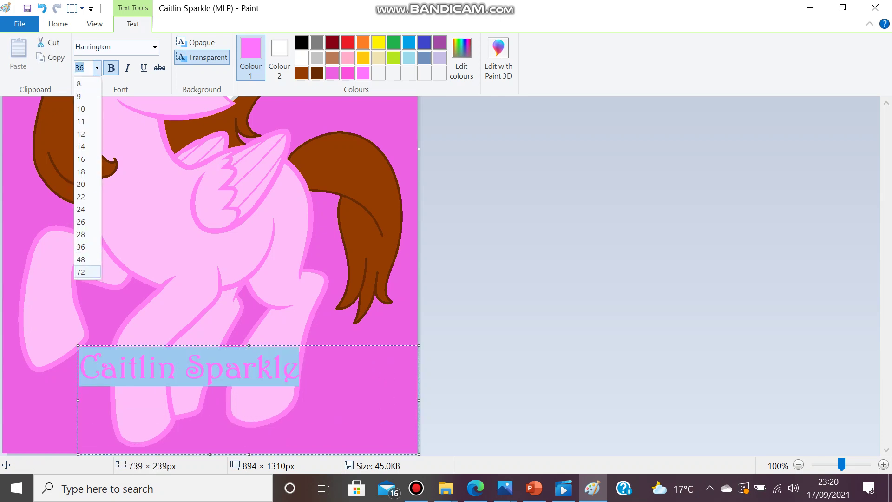
{"action": "left_click", "coordinate": [81, 272]}
{"action": "left_click", "coordinate": [175, 345]}
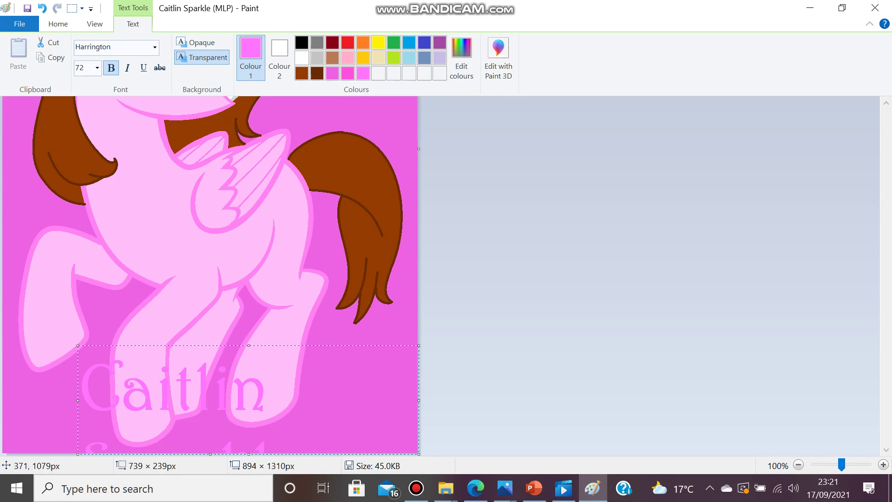
- Move the title up beneath the raised foreleg and stretch its text box to the canvas edges, about 904 × 285 px
{"action": "left_click_drag", "start_coordinate": [174, 345], "coordinate": [116, 324]}
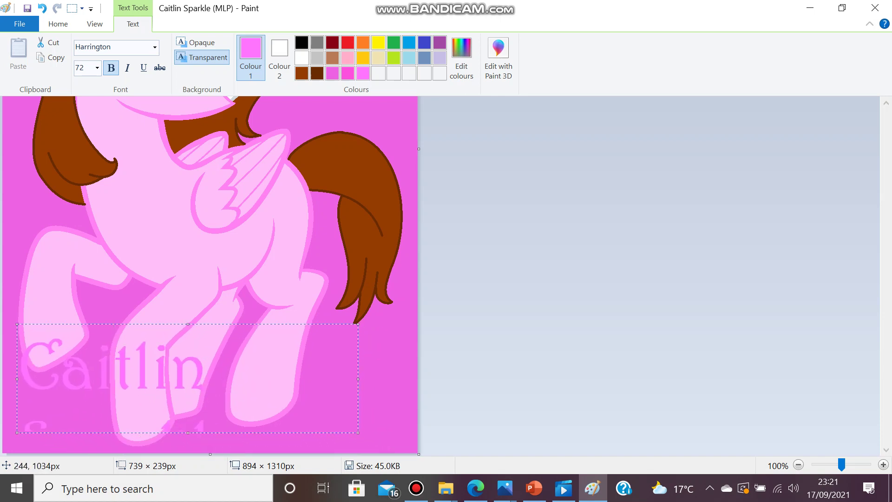
{"action": "left_click_drag", "start_coordinate": [358, 433], "coordinate": [420, 456]}
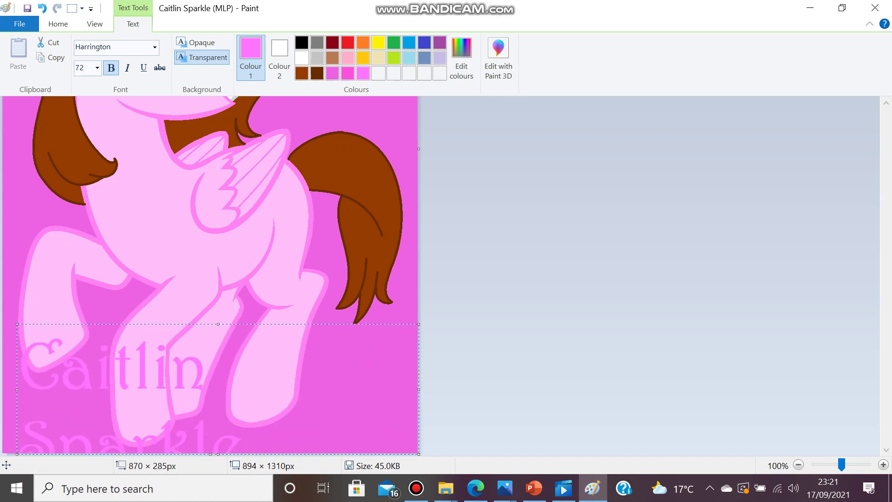
{"action": "left_click_drag", "start_coordinate": [16, 389], "coordinate": [1, 393]}
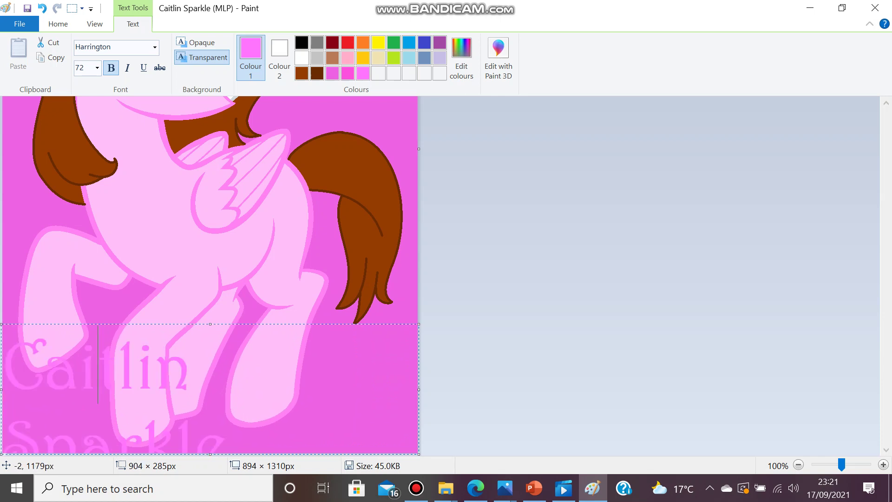
- Set the title's font size to 48 and place the text permanently on the drawing
{"action": "key", "text": "ctrl+a"}
{"action": "left_click", "coordinate": [97, 68]}
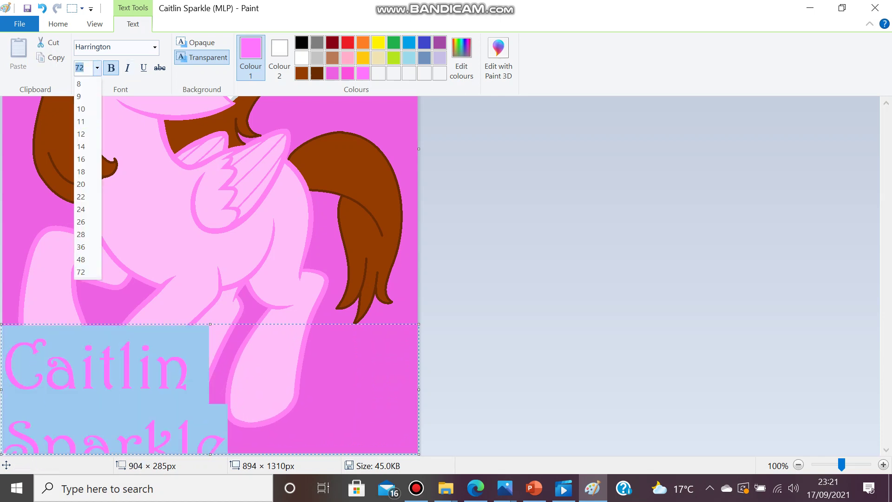
{"action": "left_click", "coordinate": [87, 260]}
{"action": "left_click", "coordinate": [217, 360]}
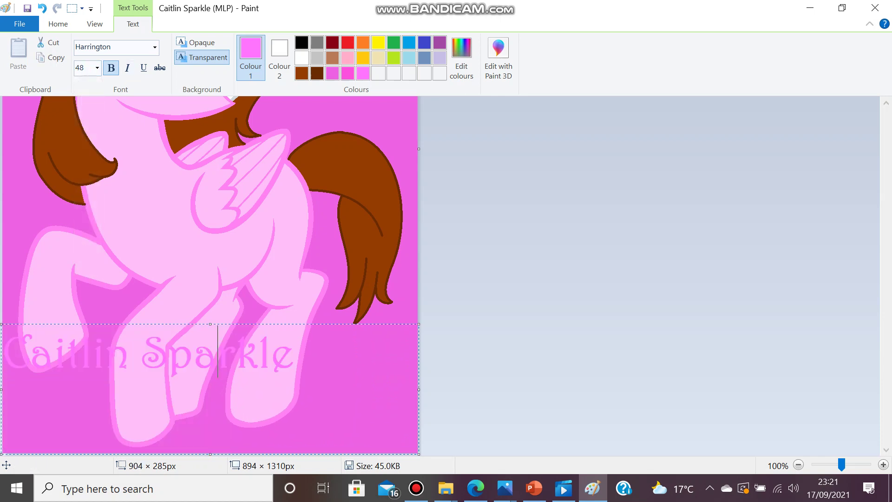
{"action": "left_click", "coordinate": [303, 257]}
{"action": "scroll", "coordinate": [331, 333], "scroll_direction": "up", "scroll_amount": 5}
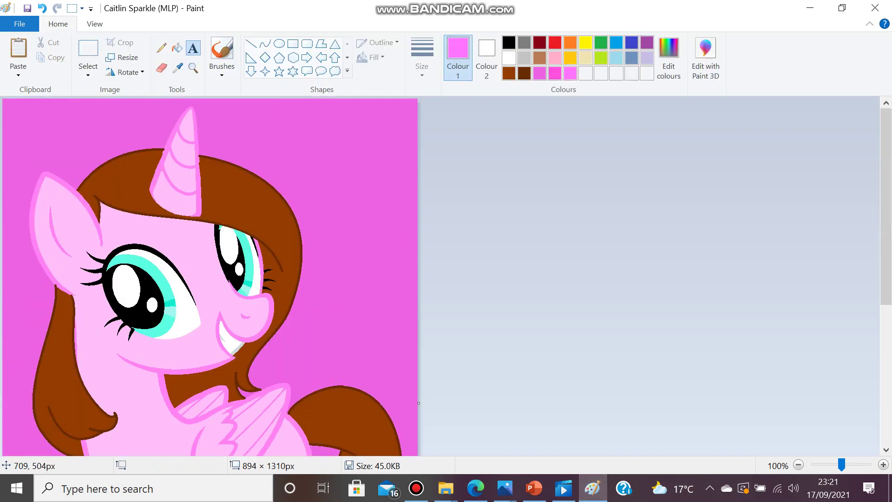
{"action": "scroll", "coordinate": [331, 333], "scroll_direction": "down", "scroll_amount": 1}
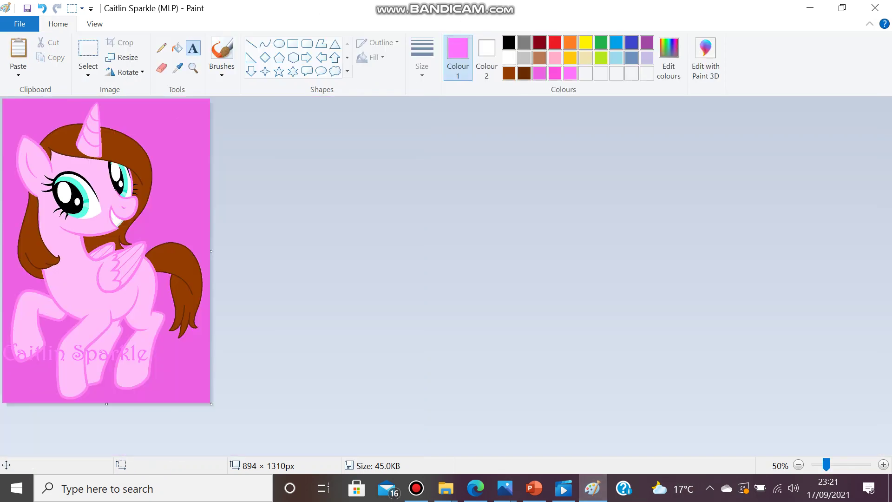